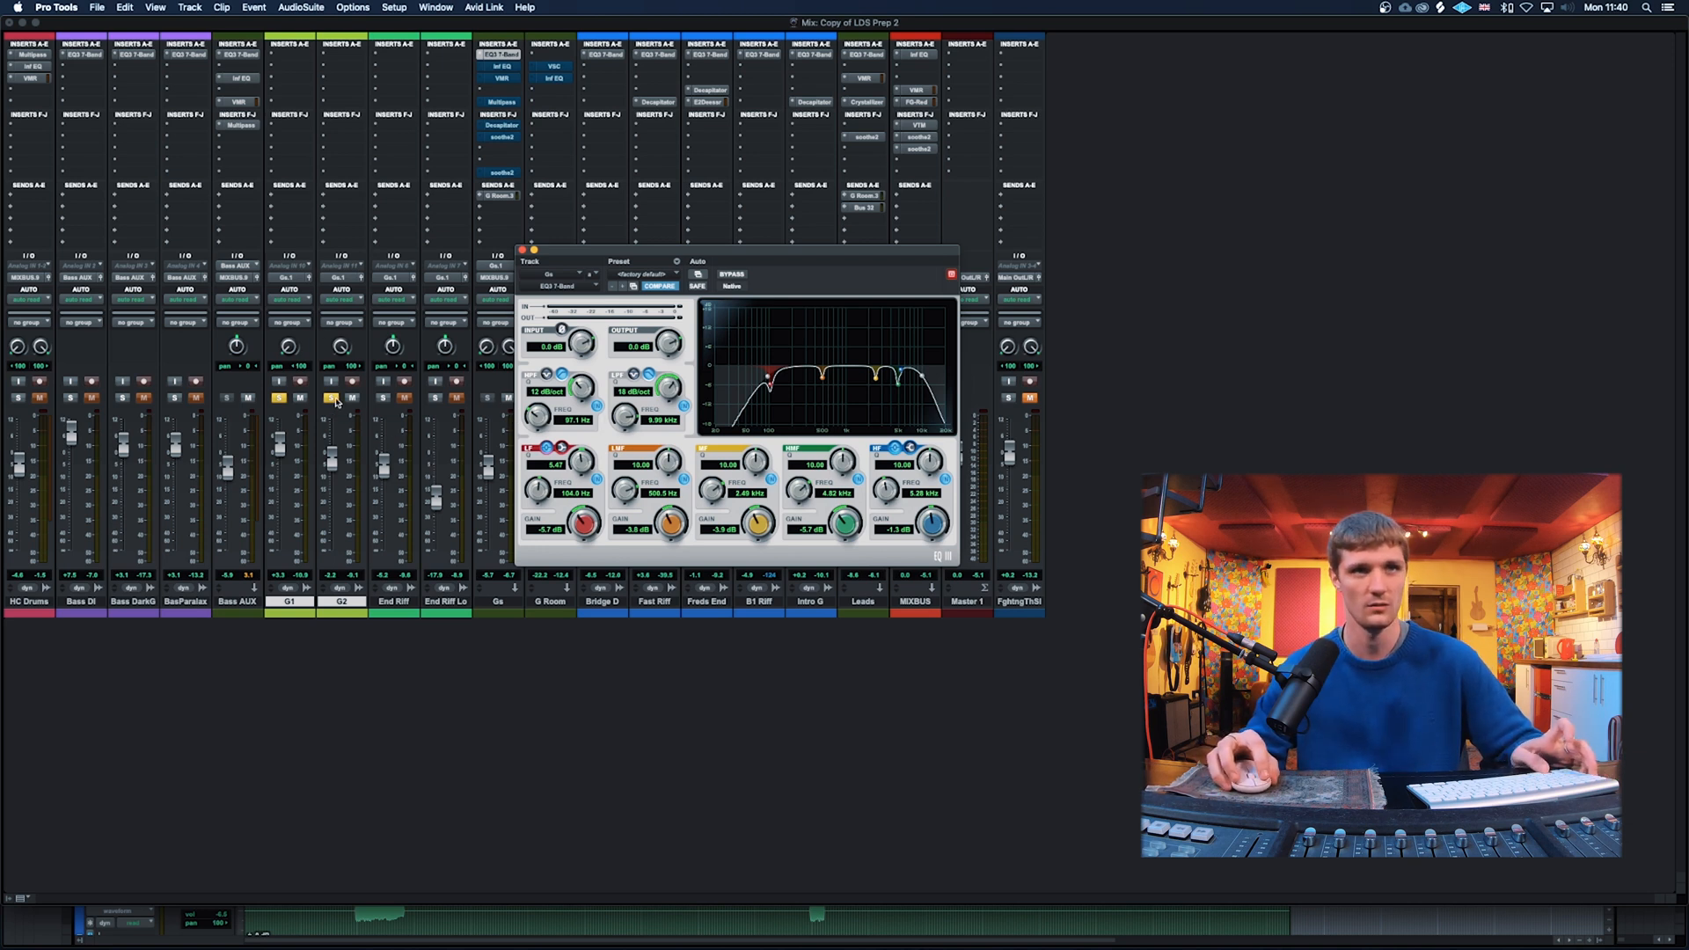
Step: Play the soloed G1 and G2 guitars and examine the narrow cuts of the bypassed Infinity EQ on the Gs track
key("space")
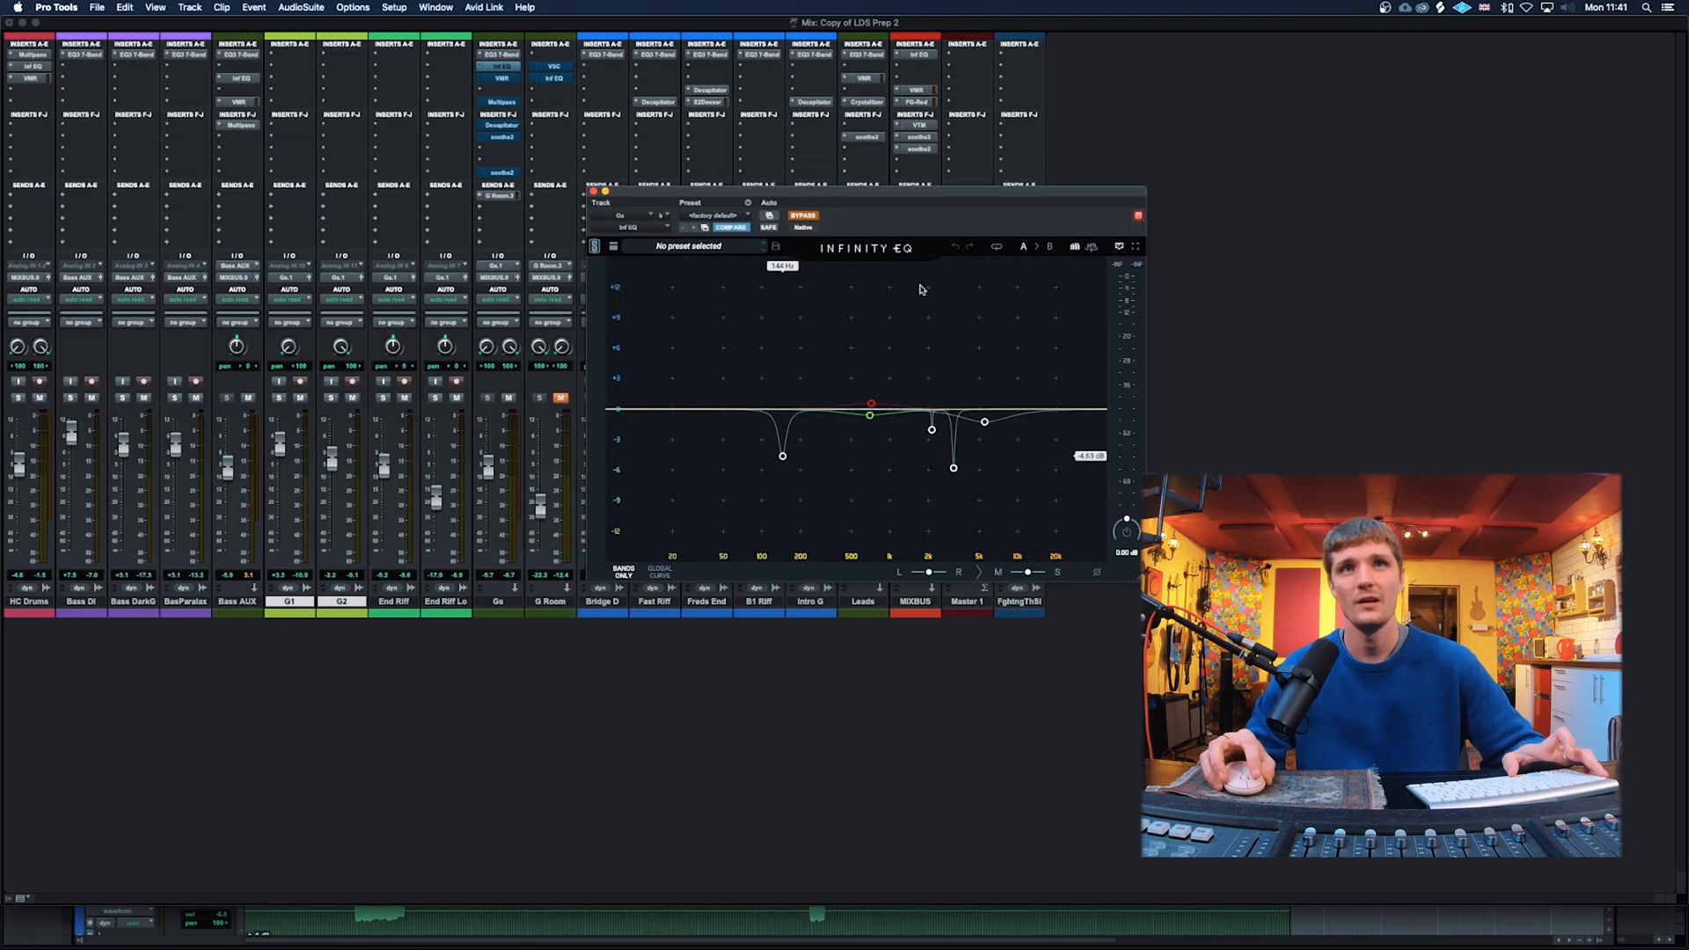
left_click_drag(883, 201, 886, 199)
left_click(957, 470)
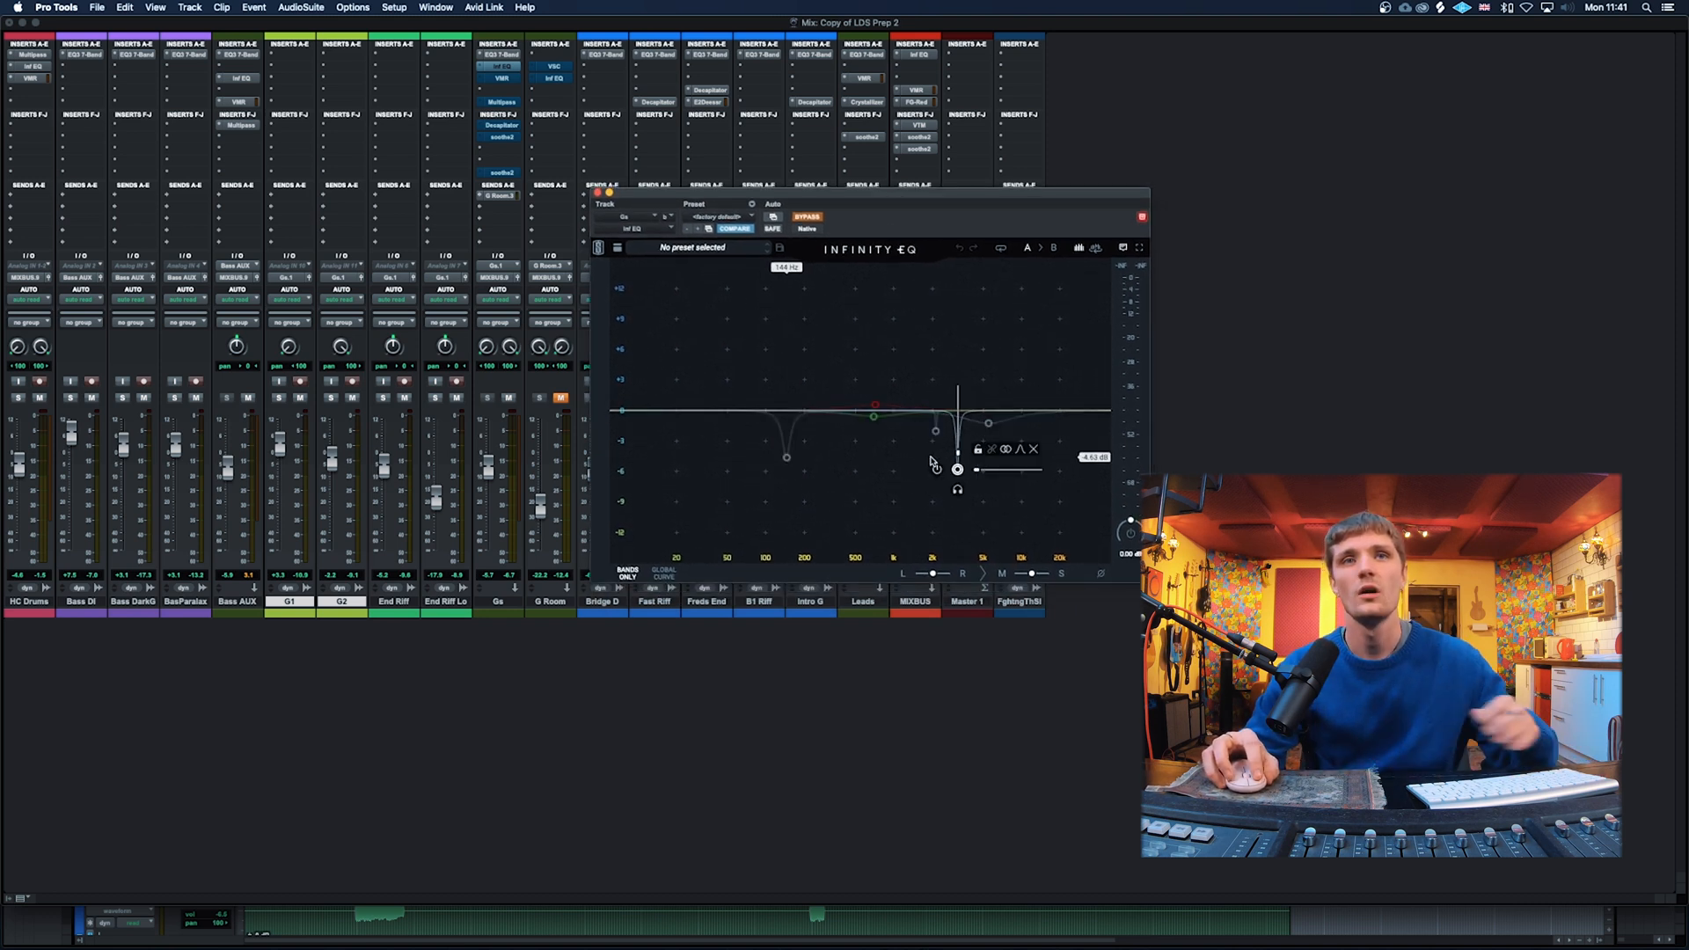
left_click(784, 419)
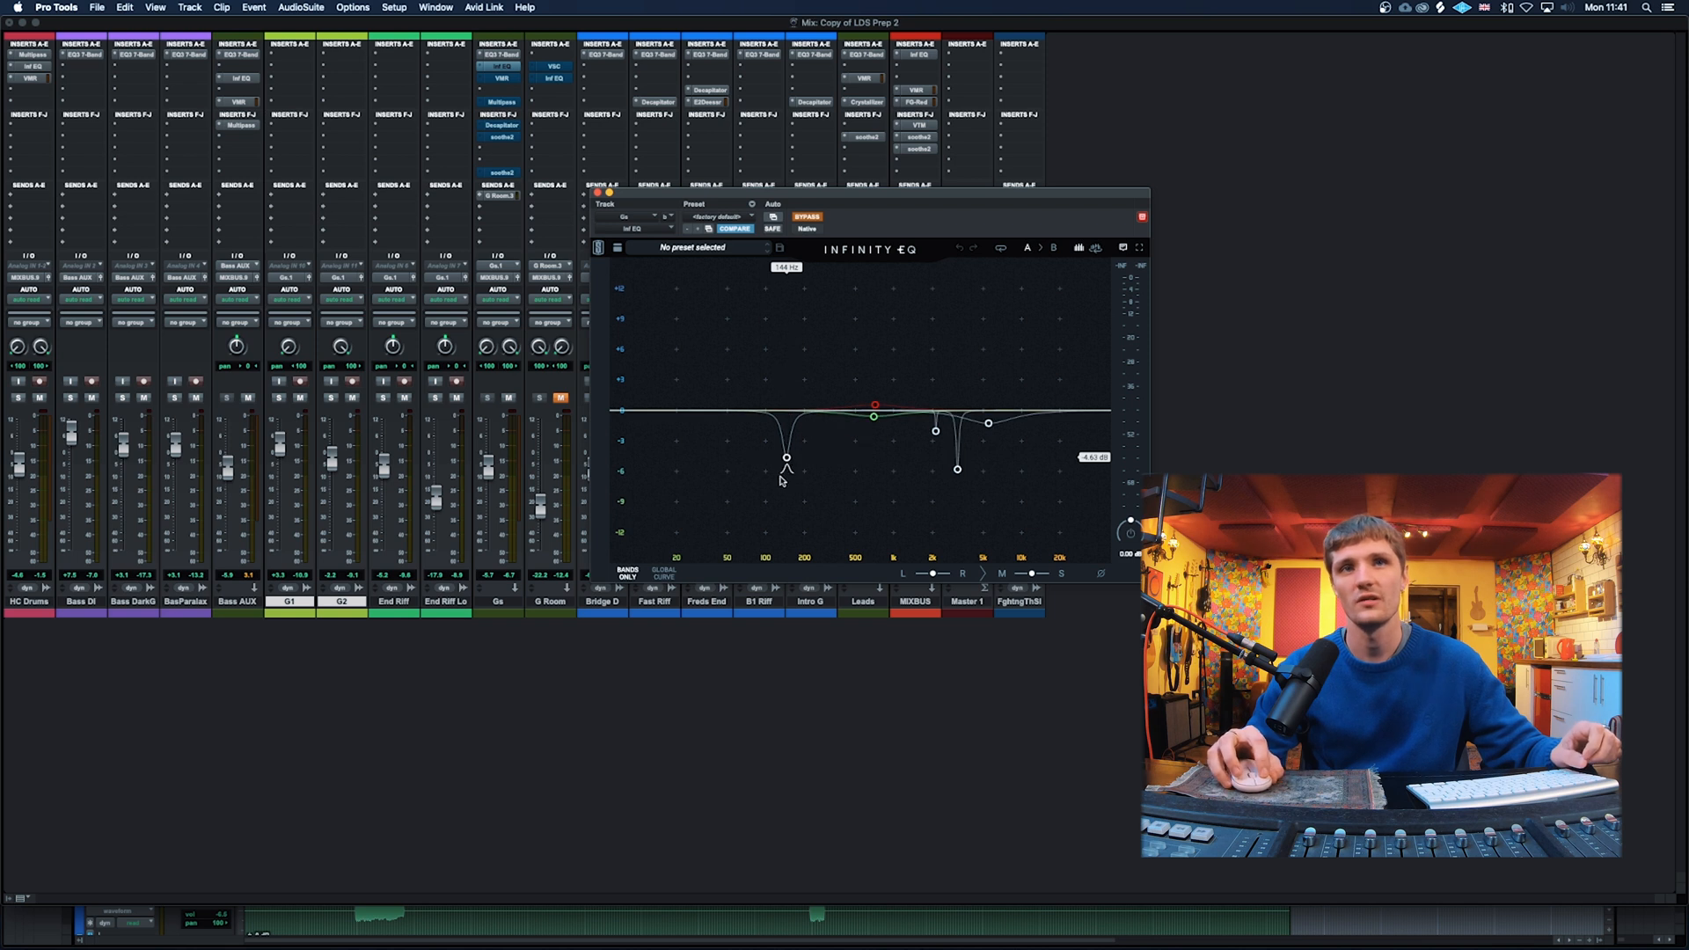
left_click(935, 431)
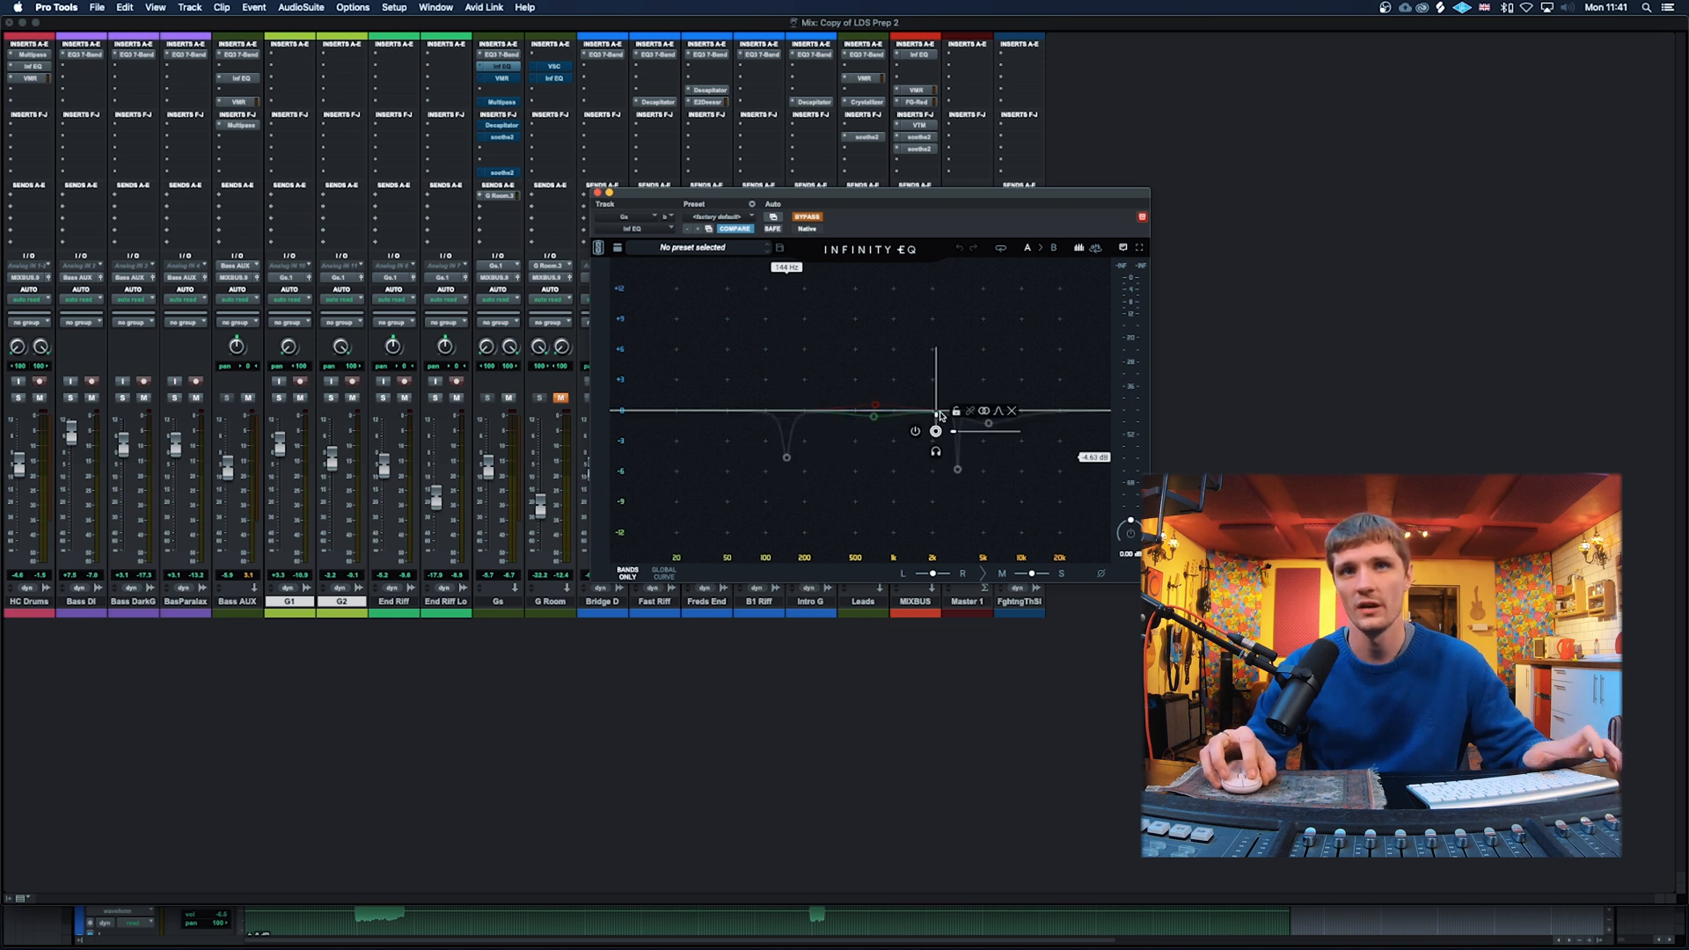
left_click(989, 424)
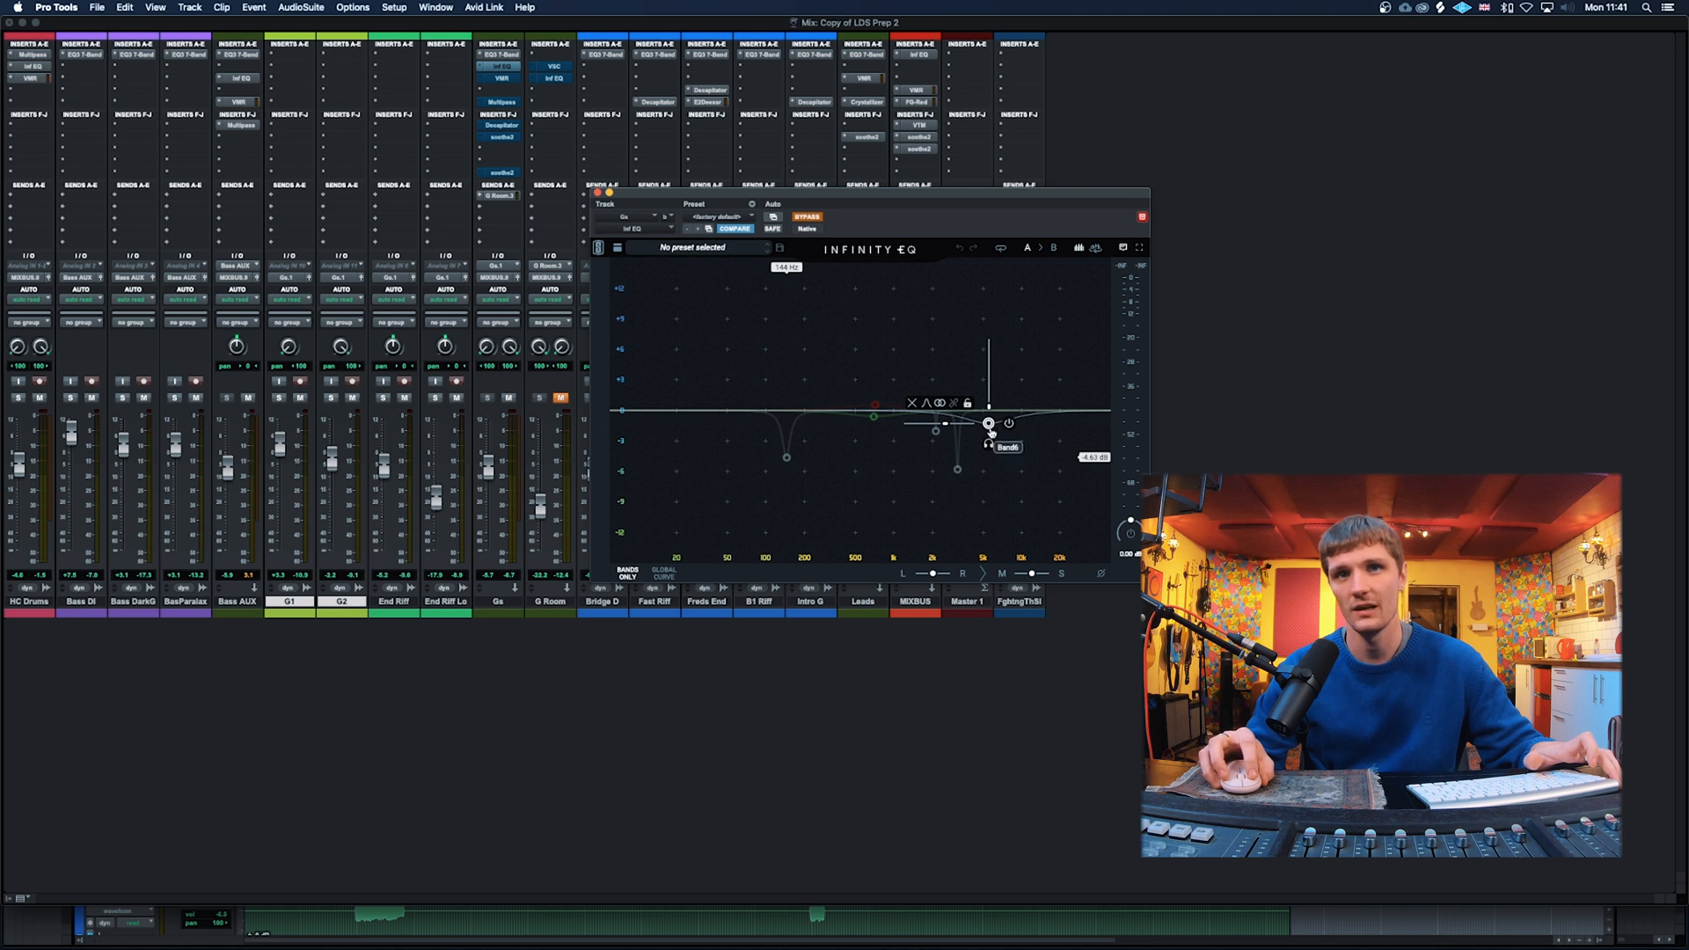
left_click(991, 428)
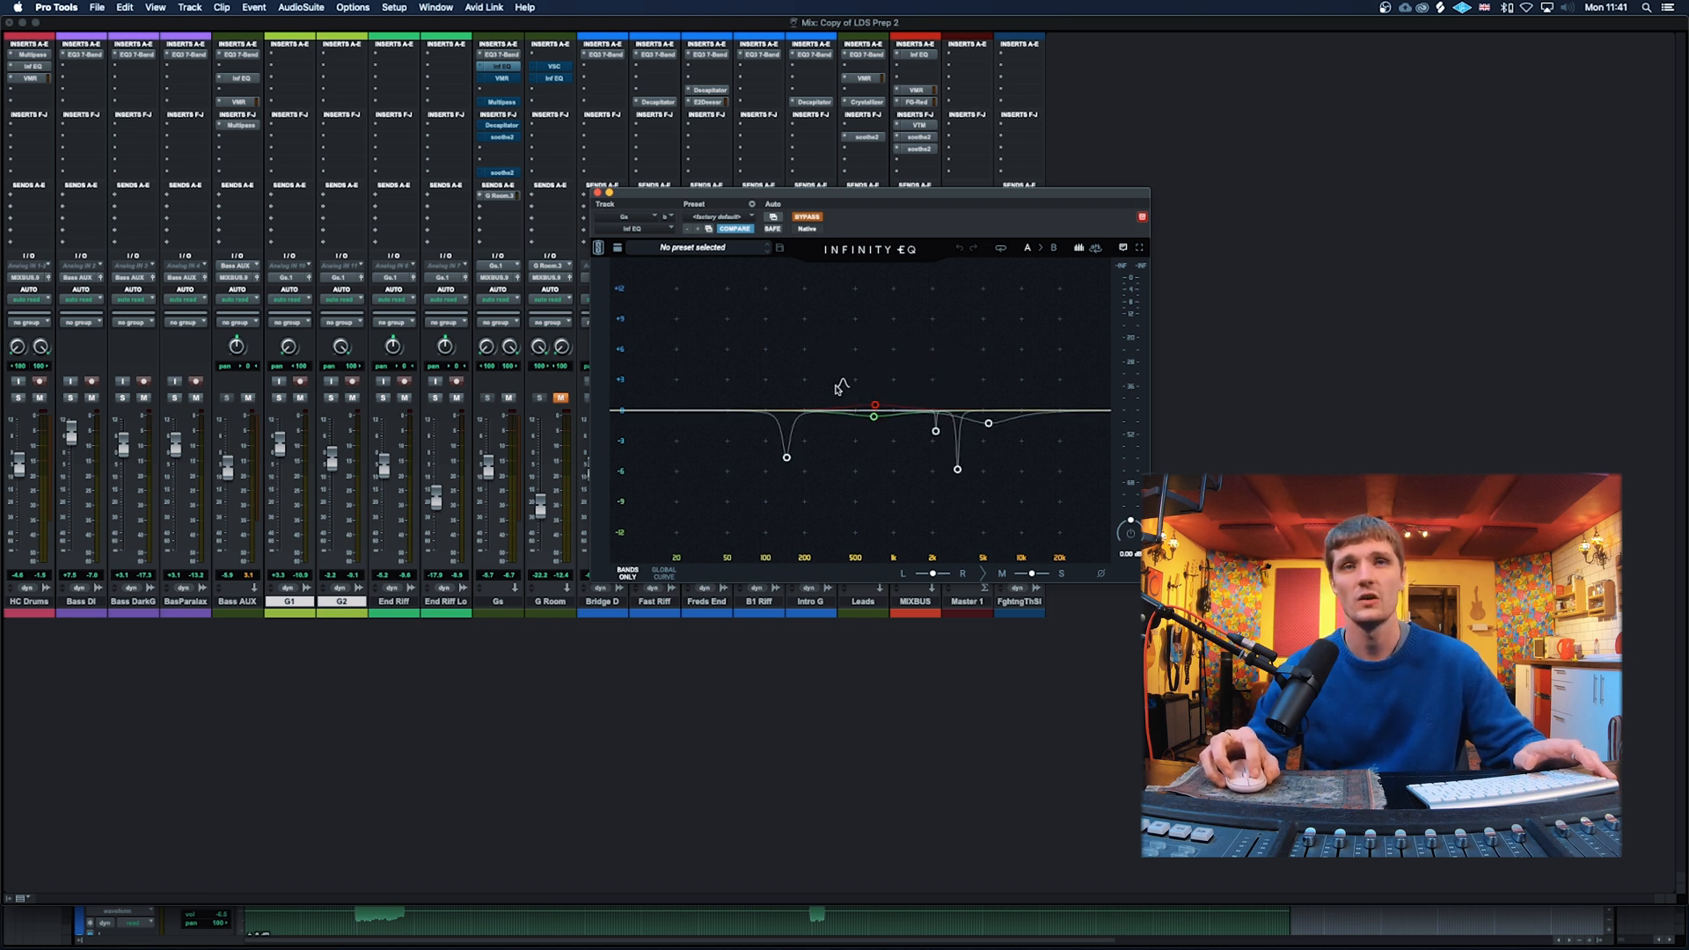
Step: Examine the paired green and red mid-range bands of the Infinity EQ on Gs and audition the guitars with the EQ enabled
mouse_move(865, 404)
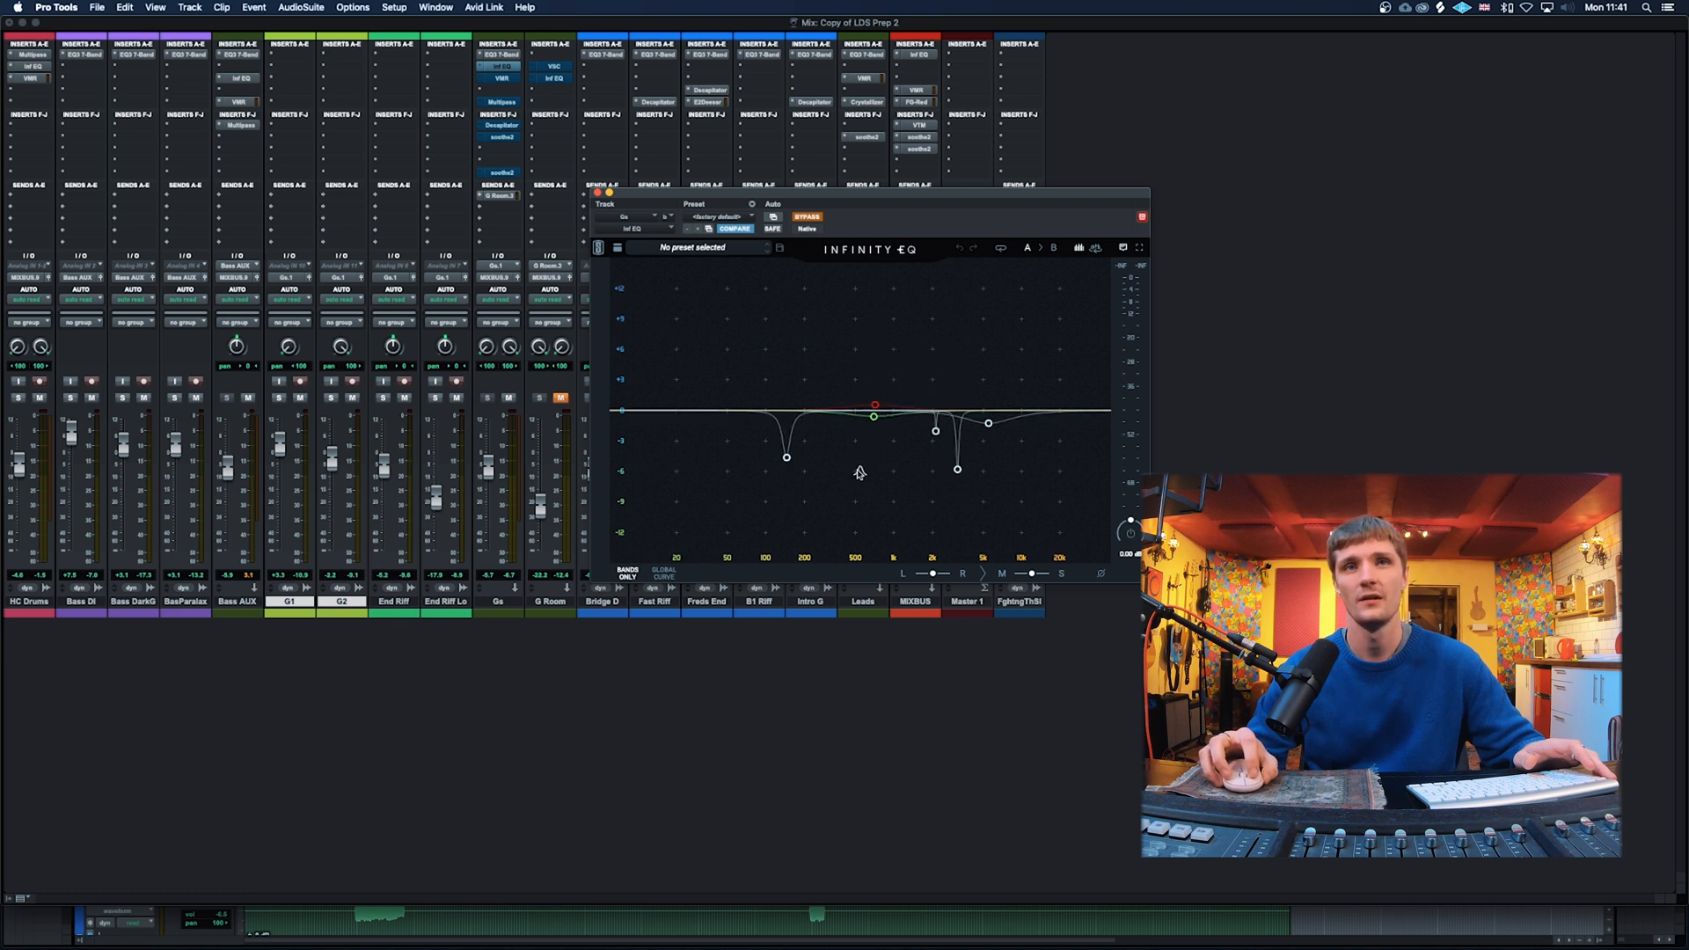
left_click_drag(840, 363, 899, 481)
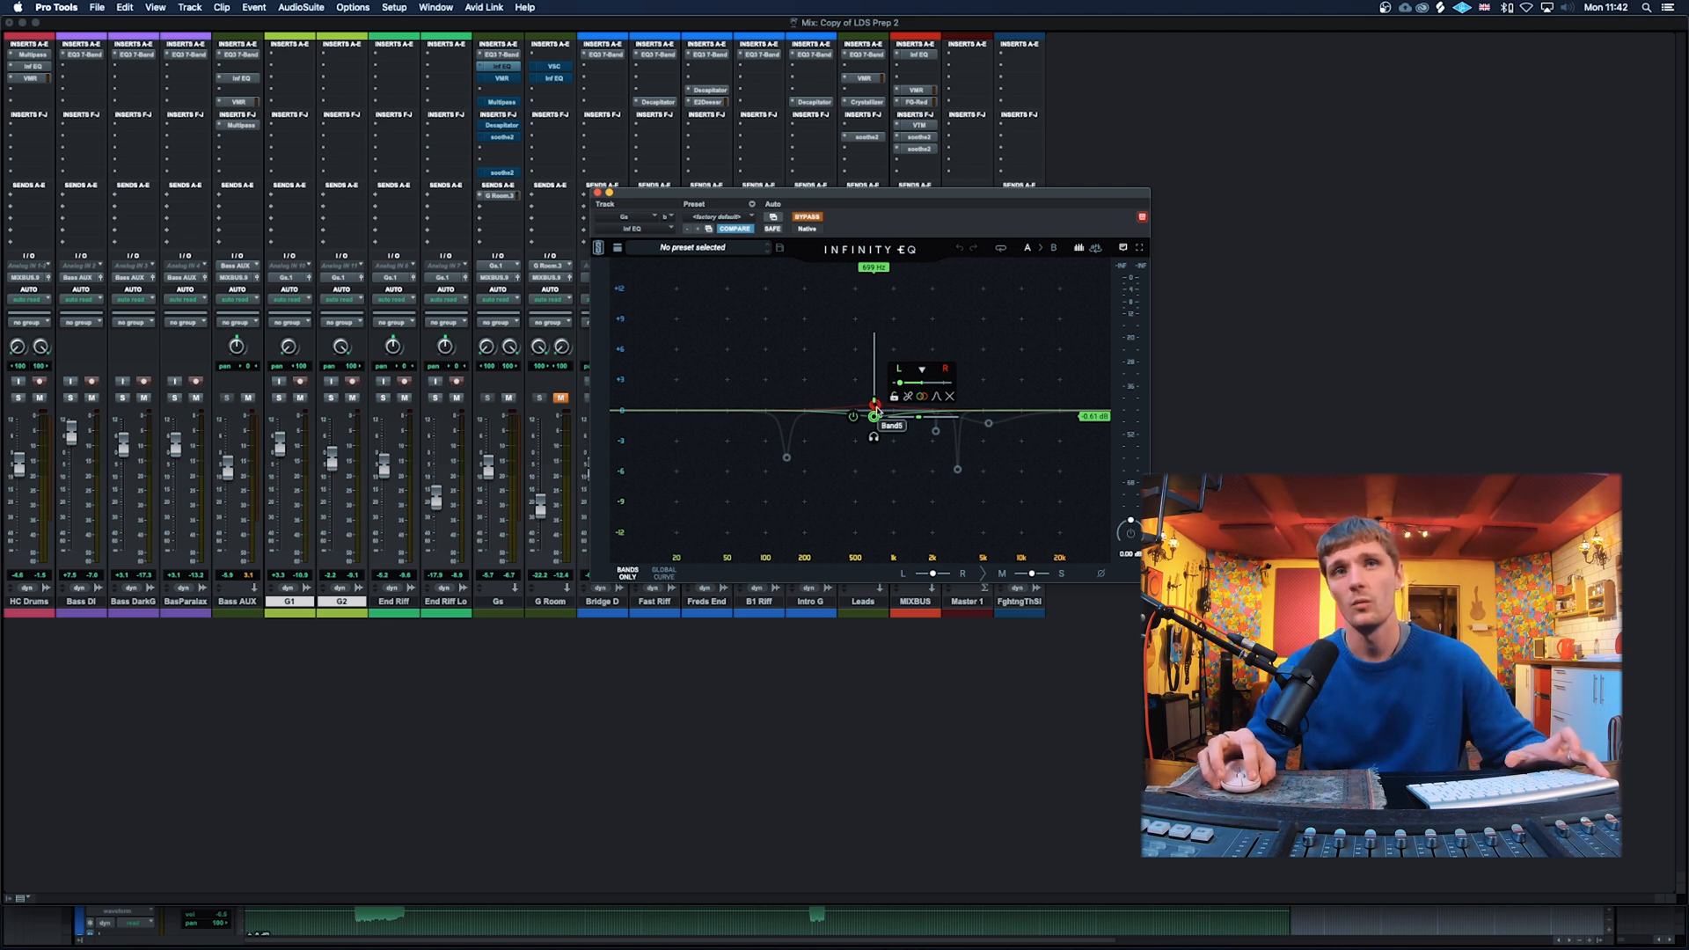
left_click_drag(873, 402, 873, 405)
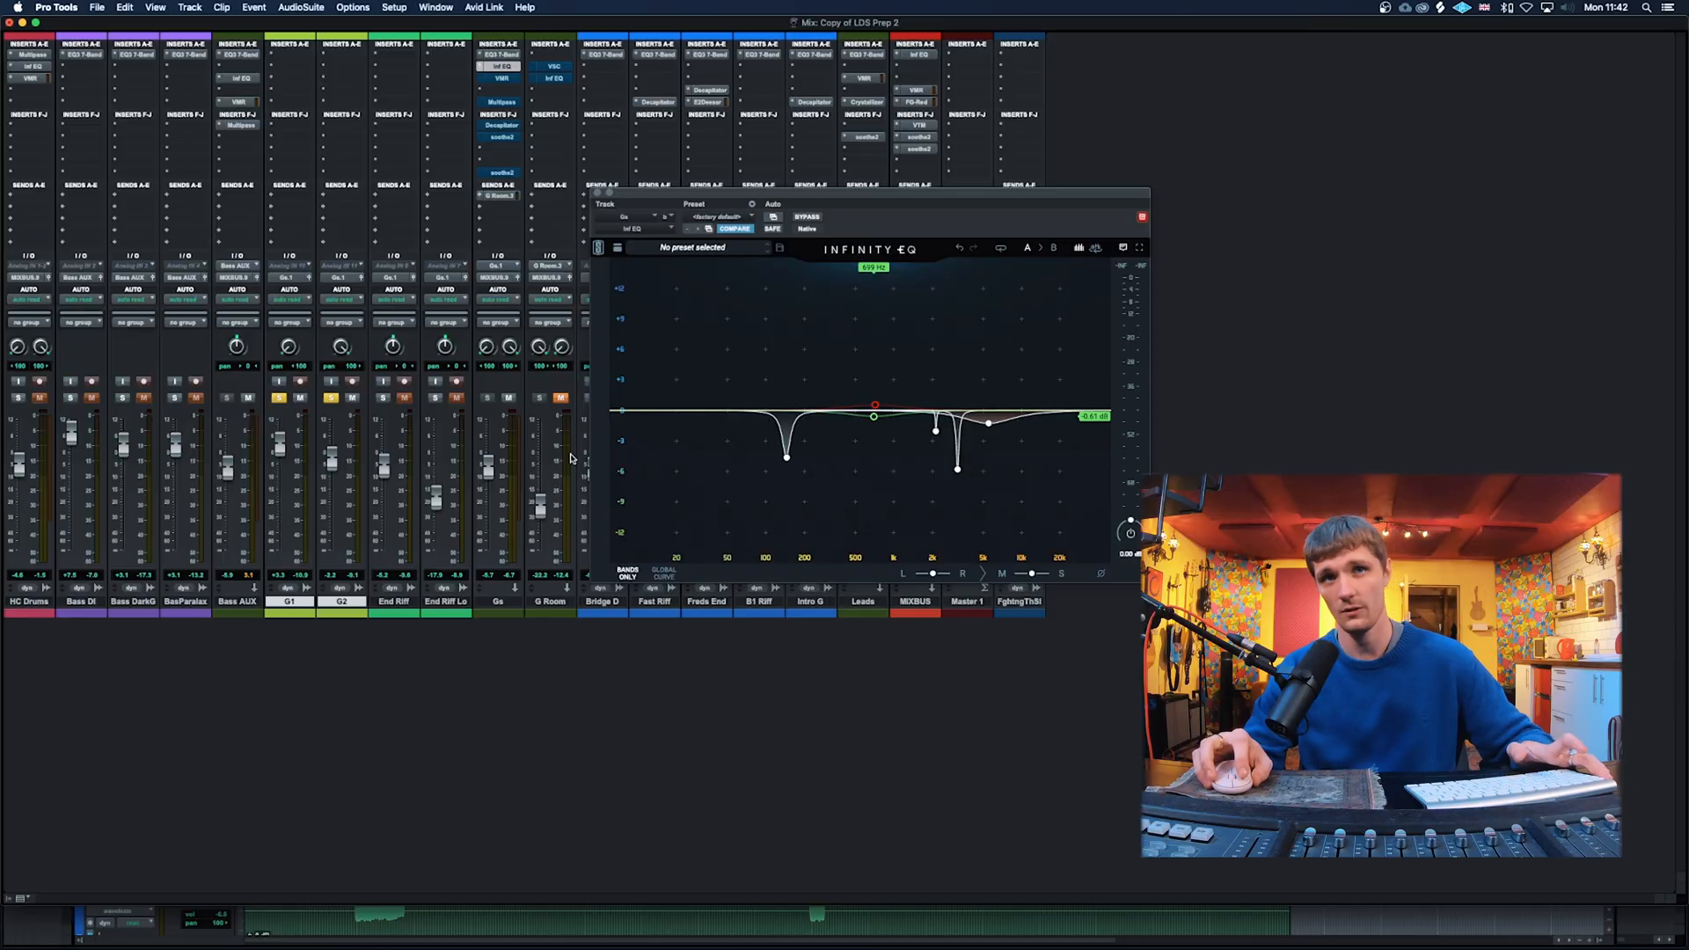
key("space")
left_click_drag(872, 375, 886, 483)
left_click_drag(833, 352, 904, 483)
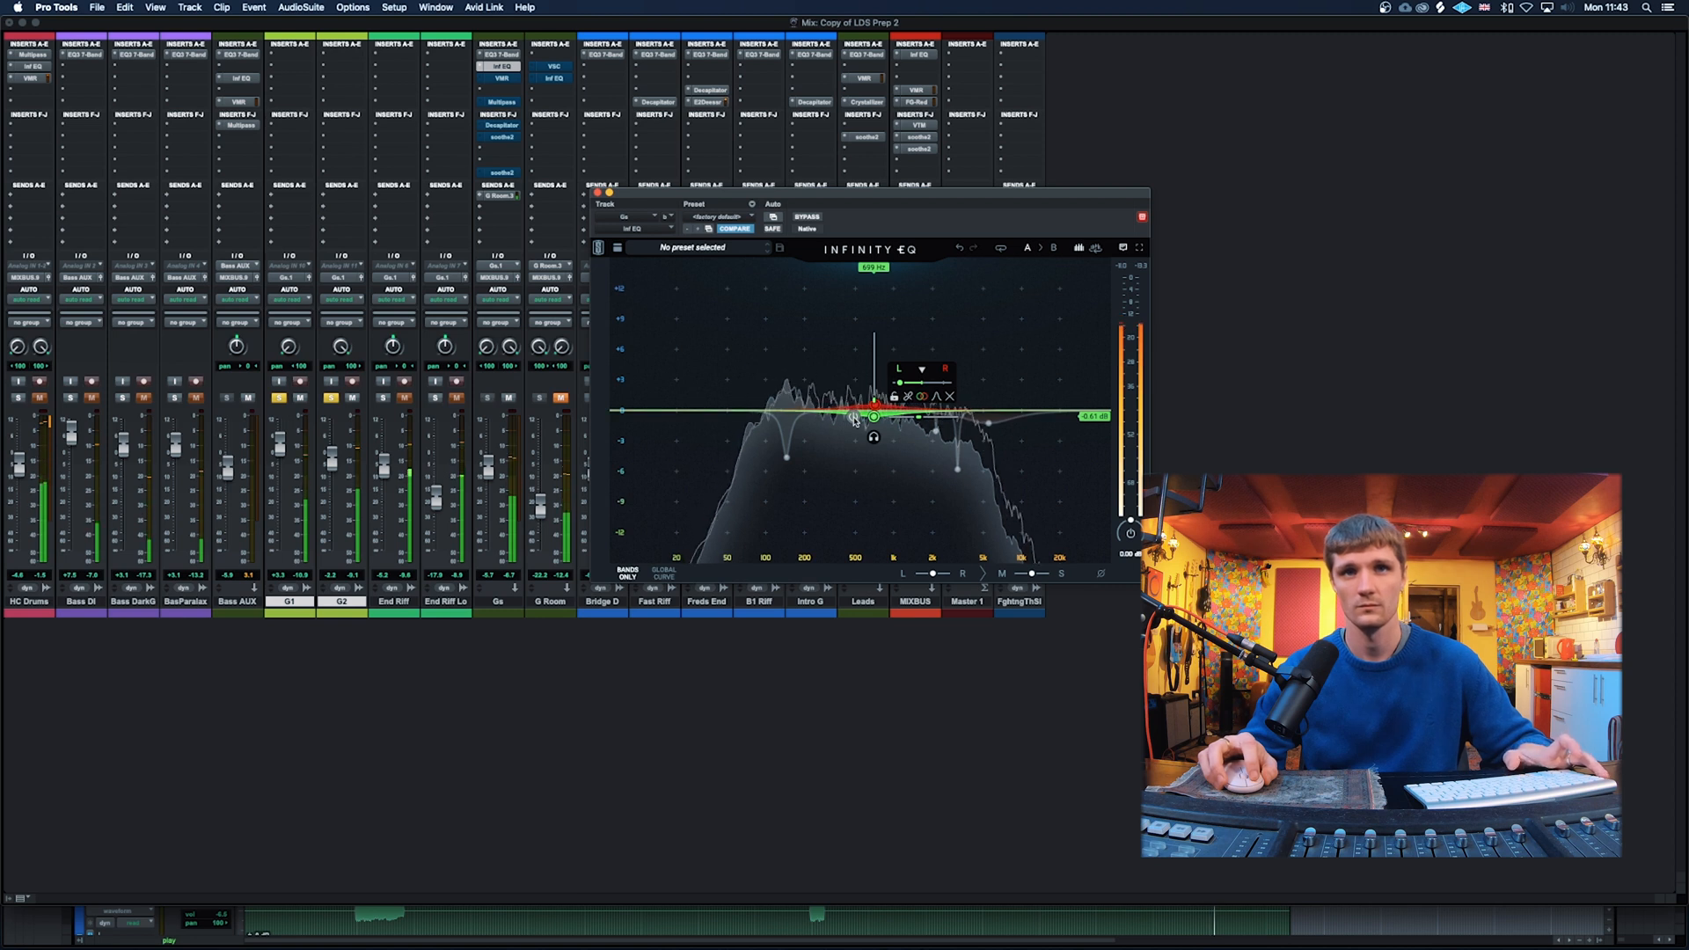
key("space")
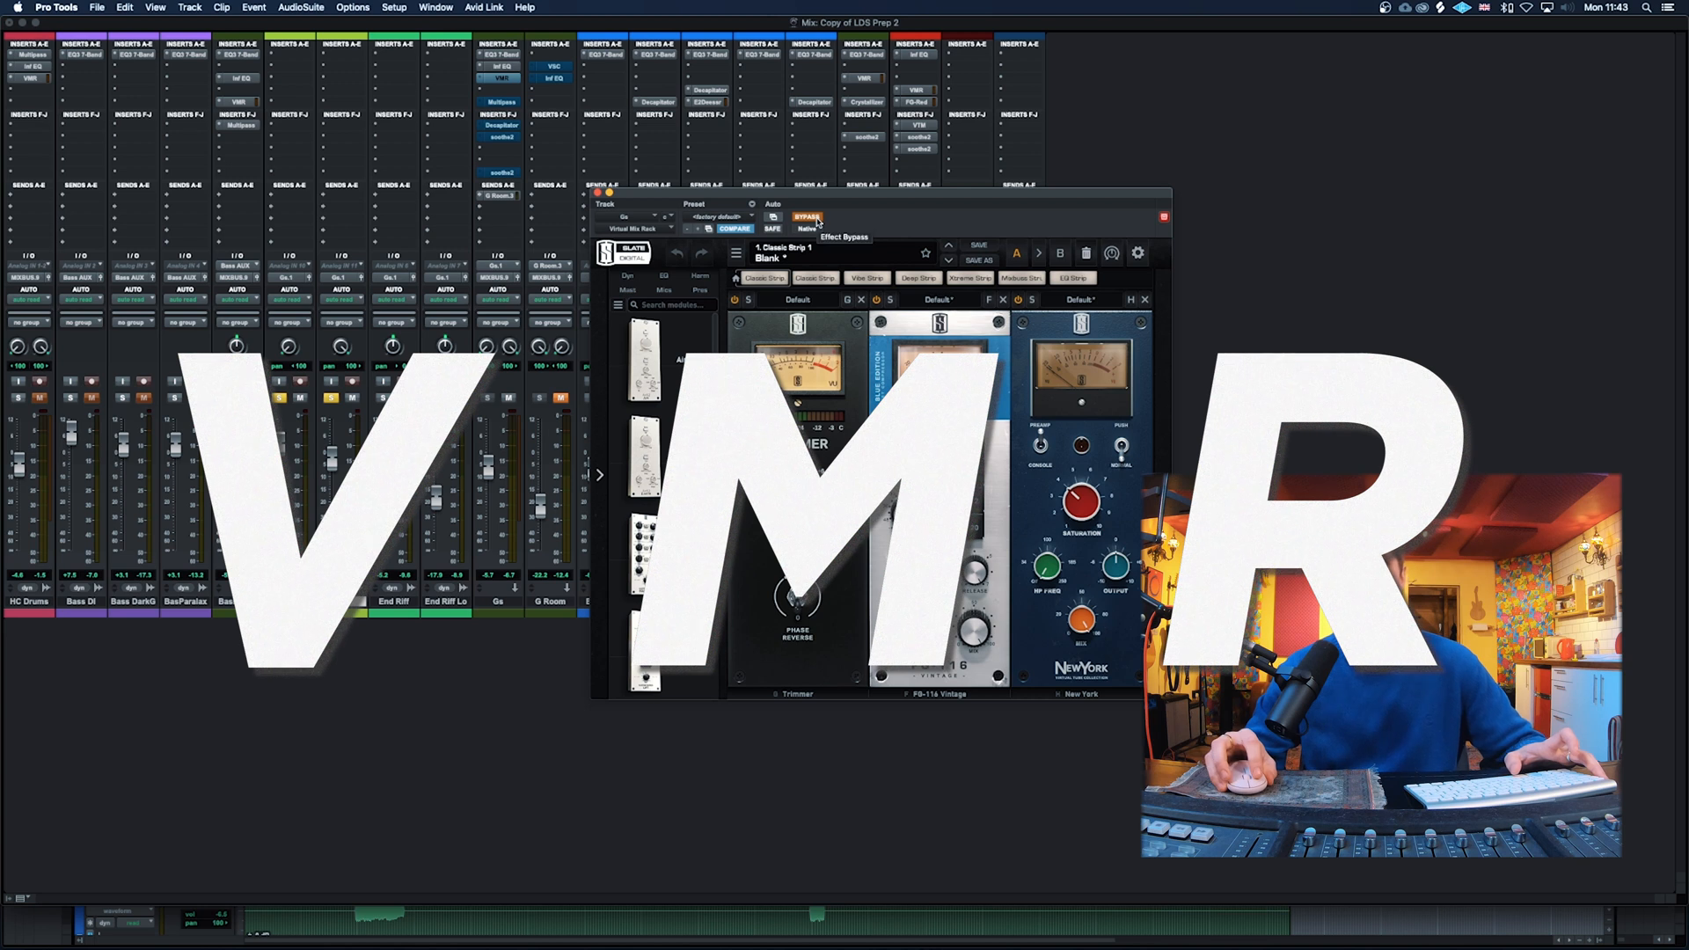
Step: Compare the Gs track's Virtual Mix Rack chain bypassed and active during playback, leaving it active
mouse_move(806, 190)
left_mouse_down()
mouse_move(819, 199)
mouse_move(798, 204)
left_mouse_up()
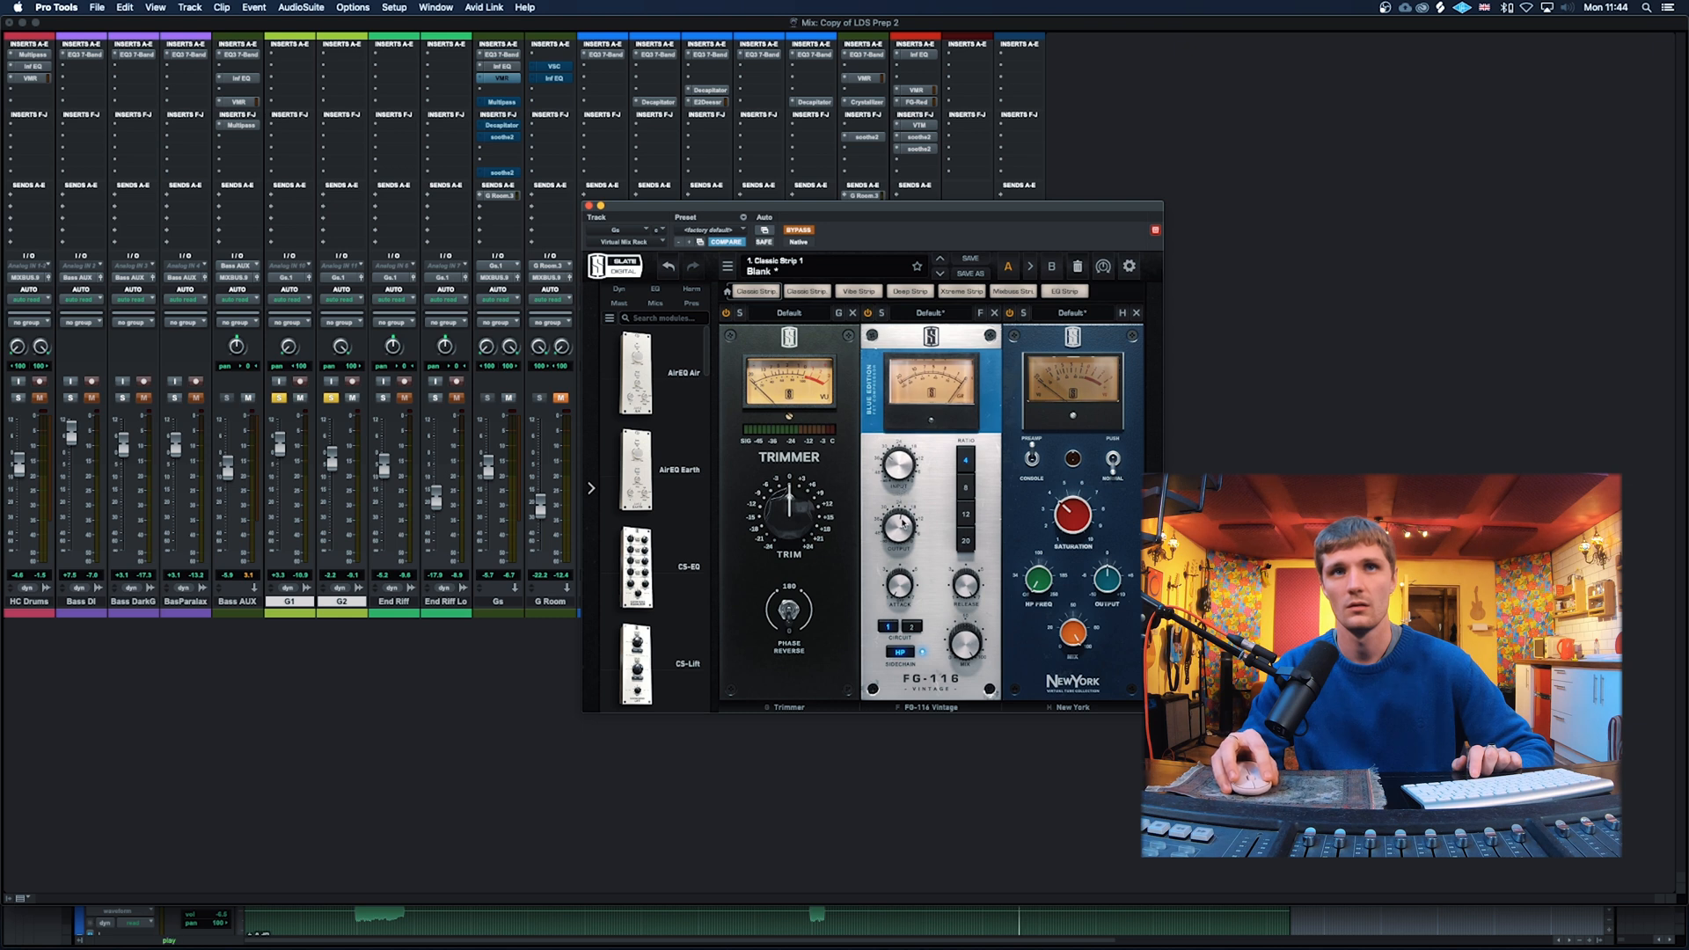
left_click(805, 232)
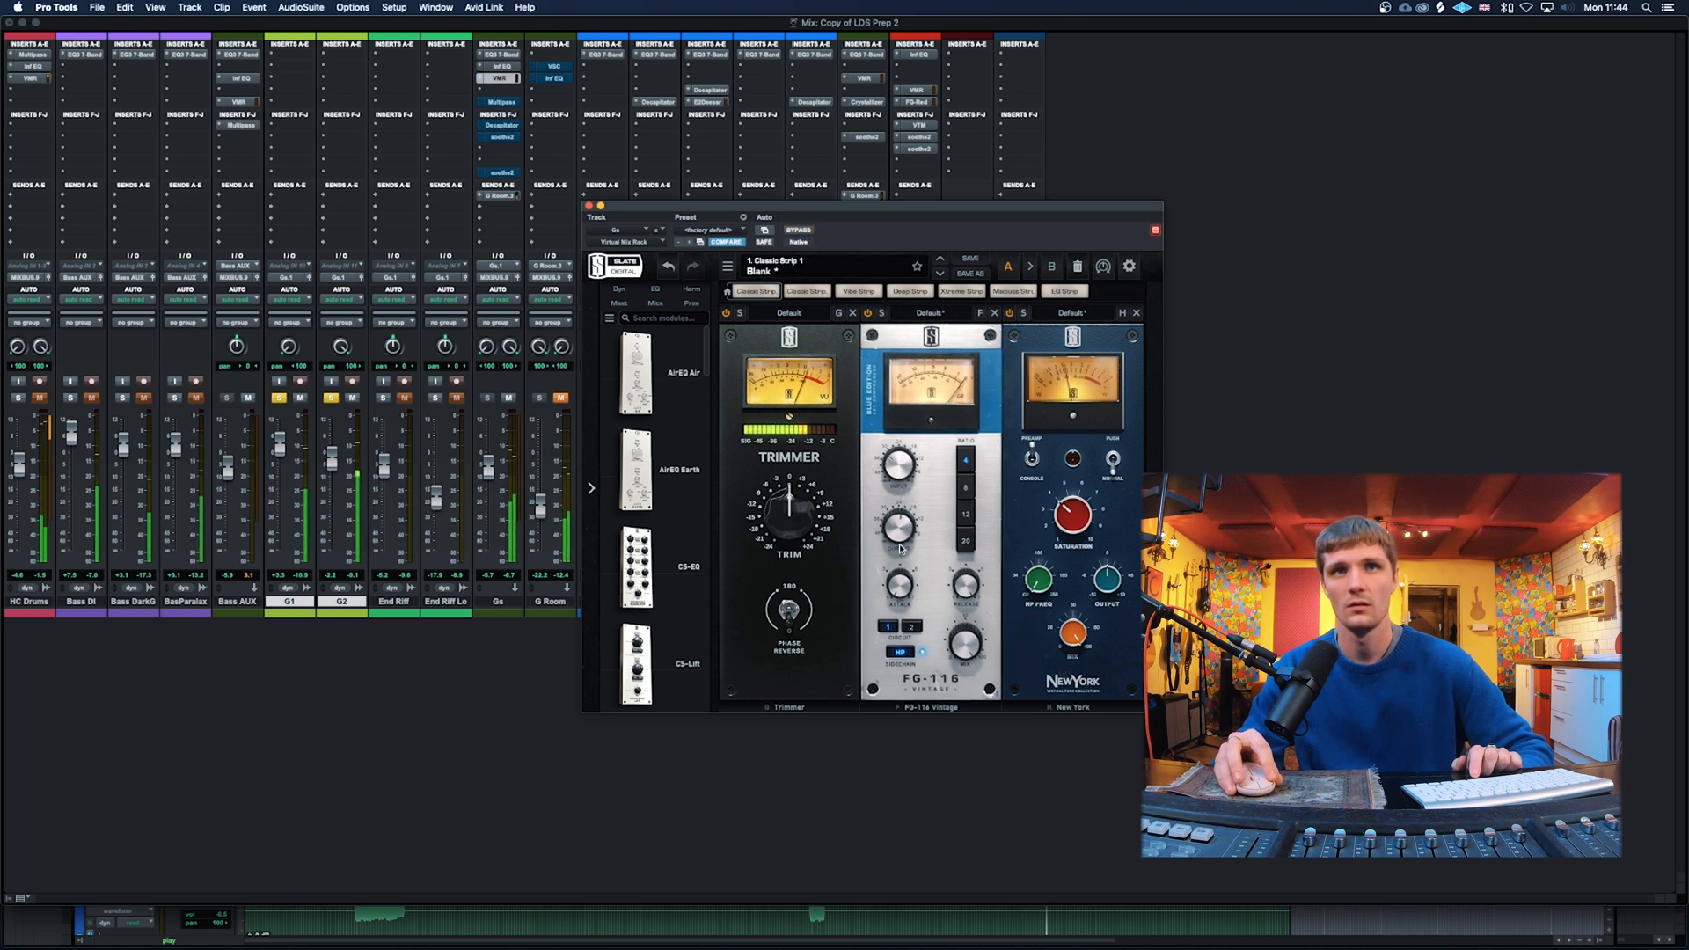
left_click(797, 230)
left_click(797, 231)
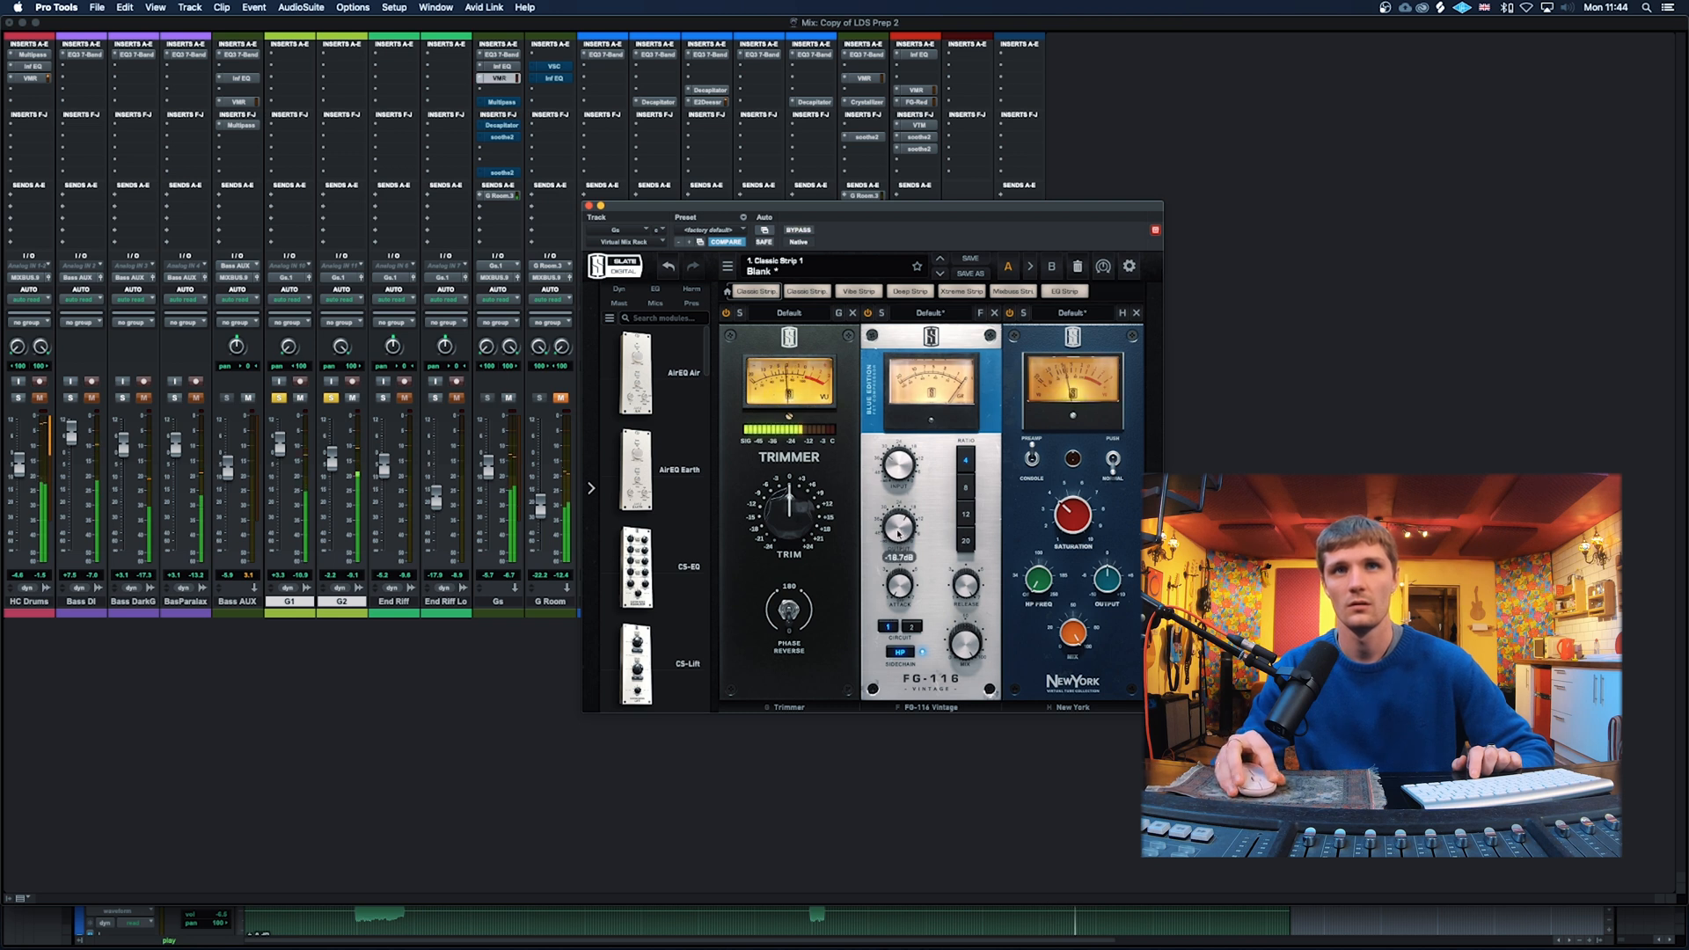
left_click(801, 233)
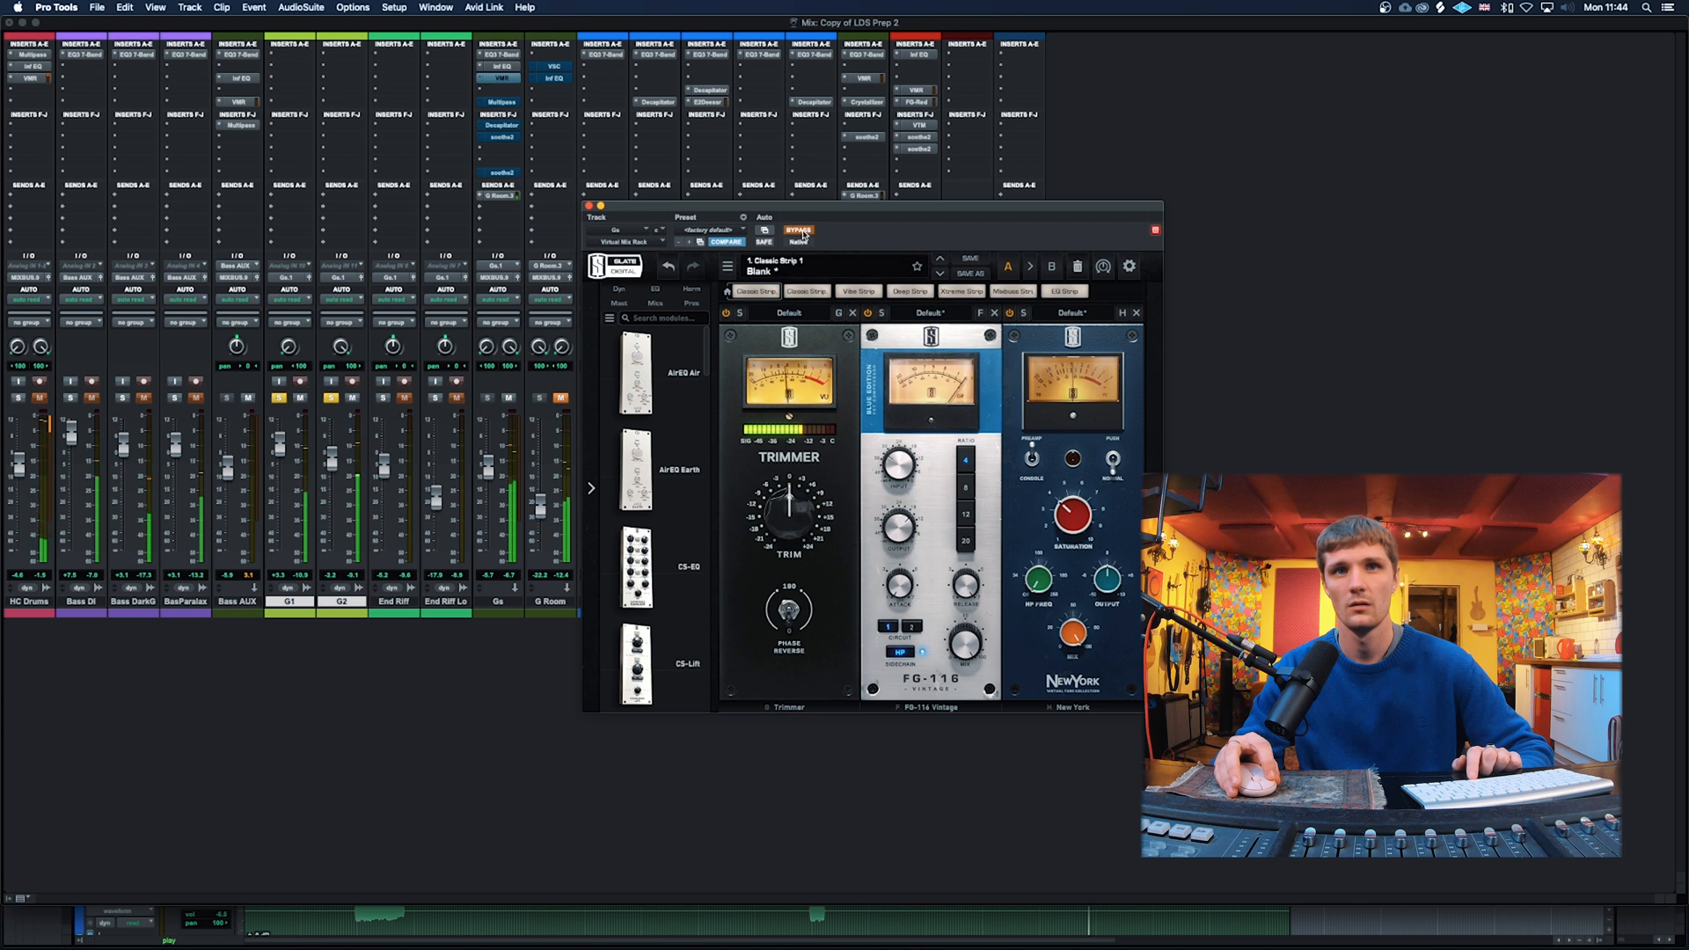
left_click(802, 232)
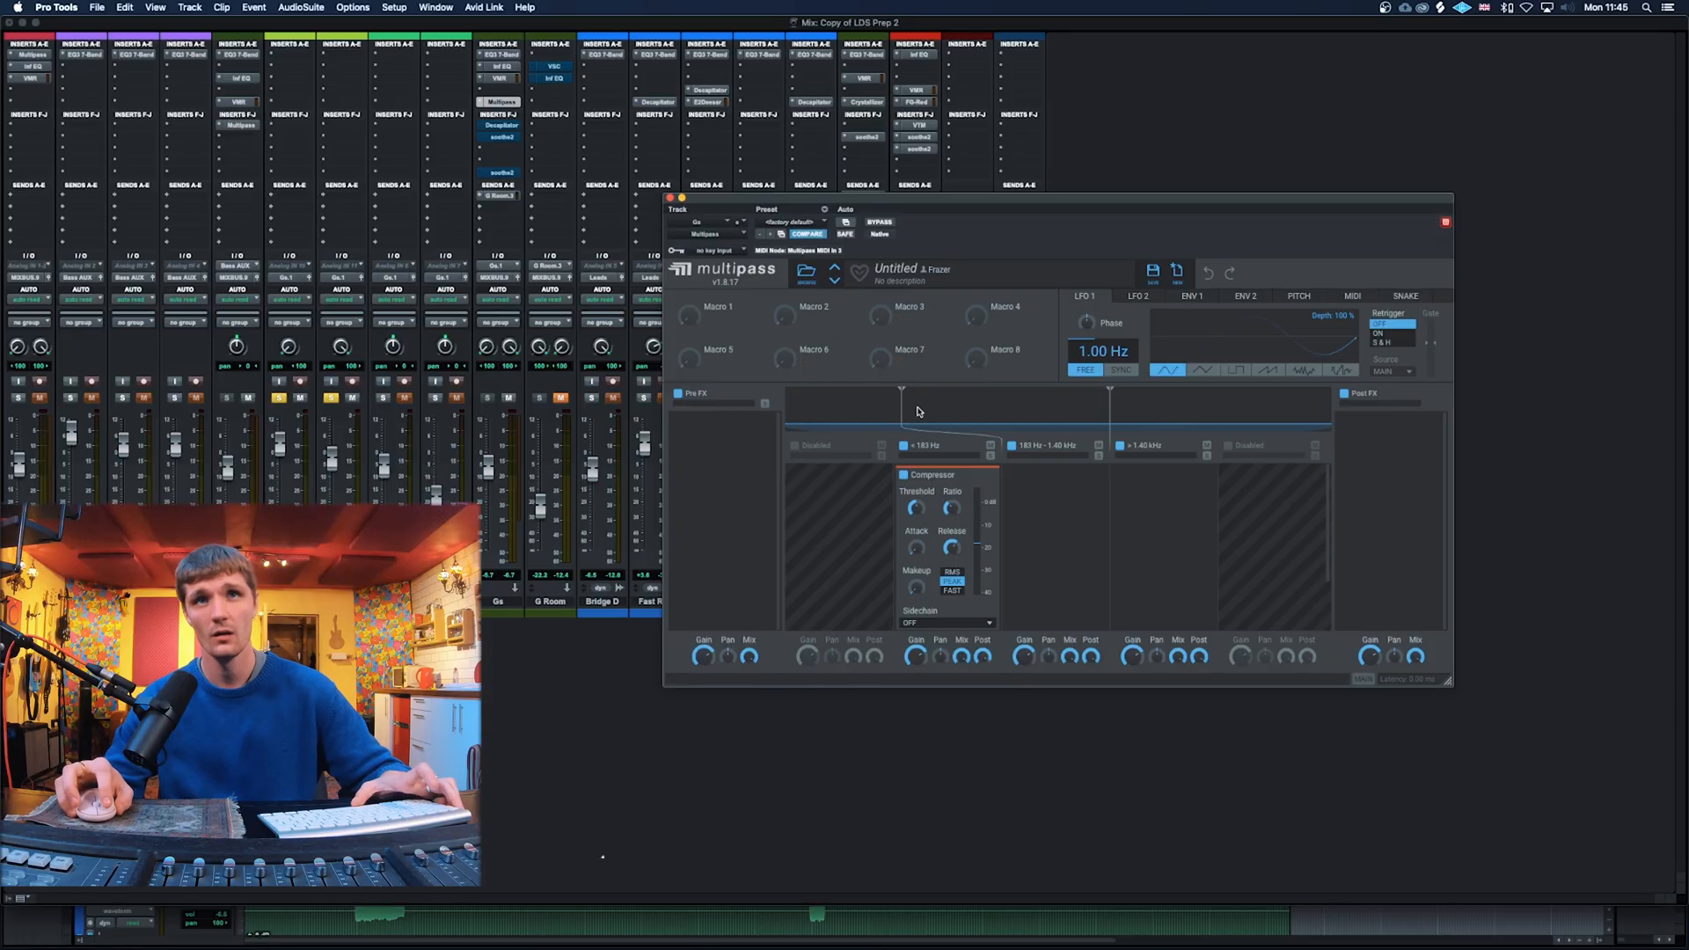
Step: Enable Multipass on the Gs track and compare its low-band compressor bypassed and active during playback, also checking the Virtual Mix Rack
left_click(880, 223)
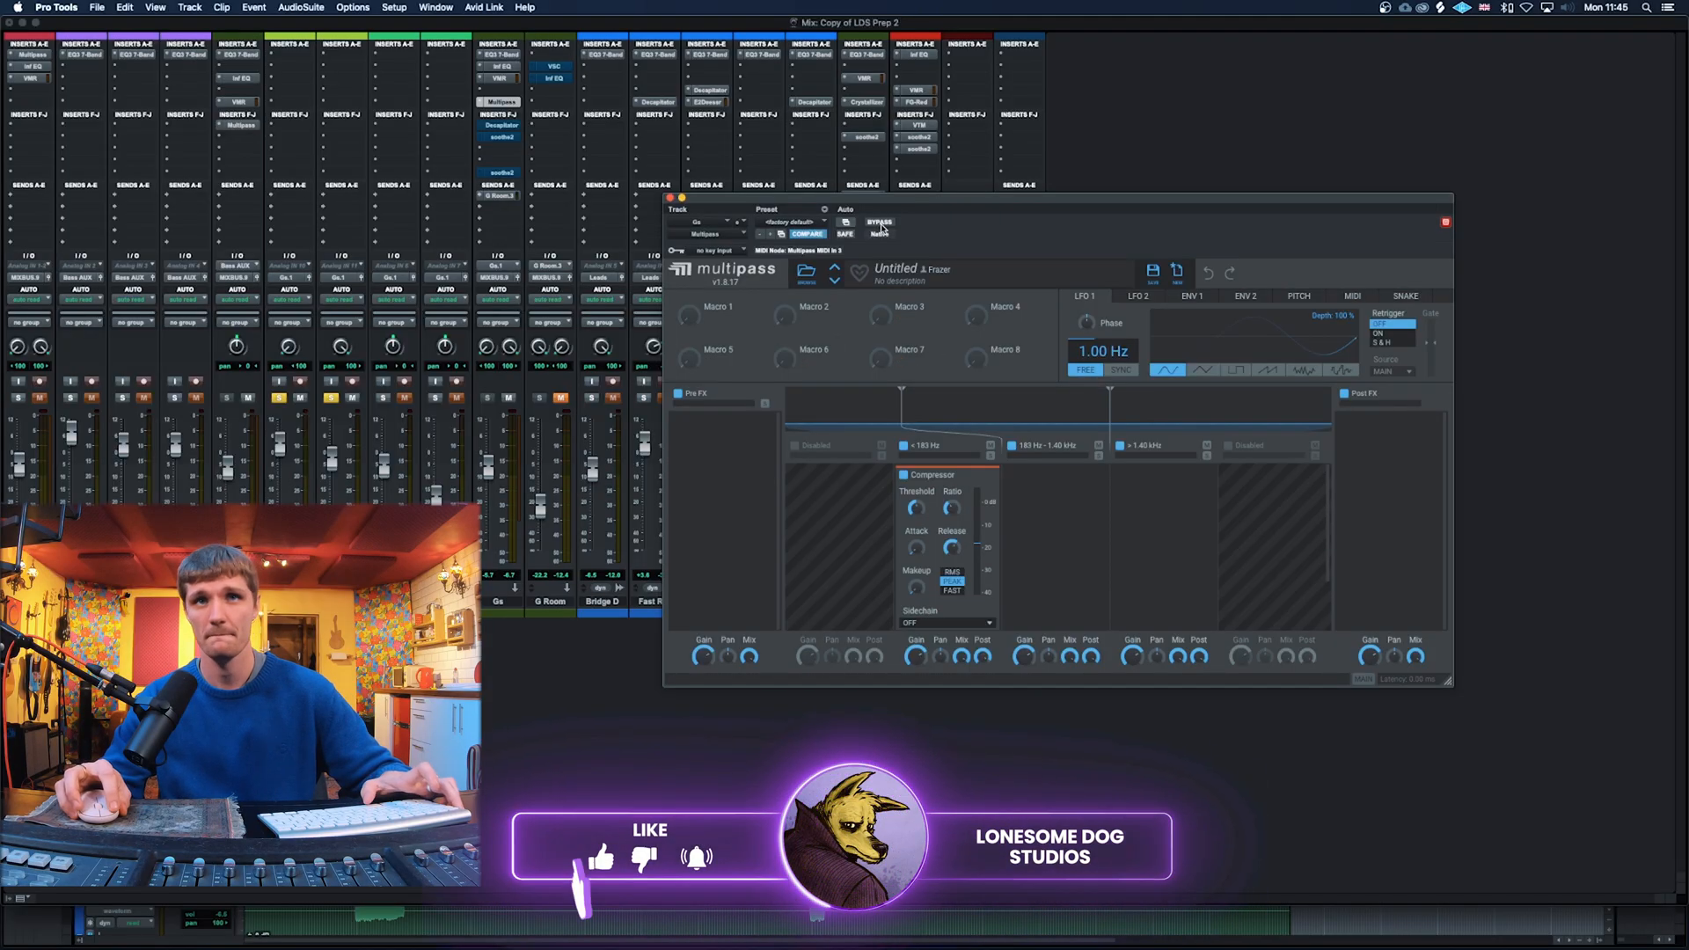
key("space")
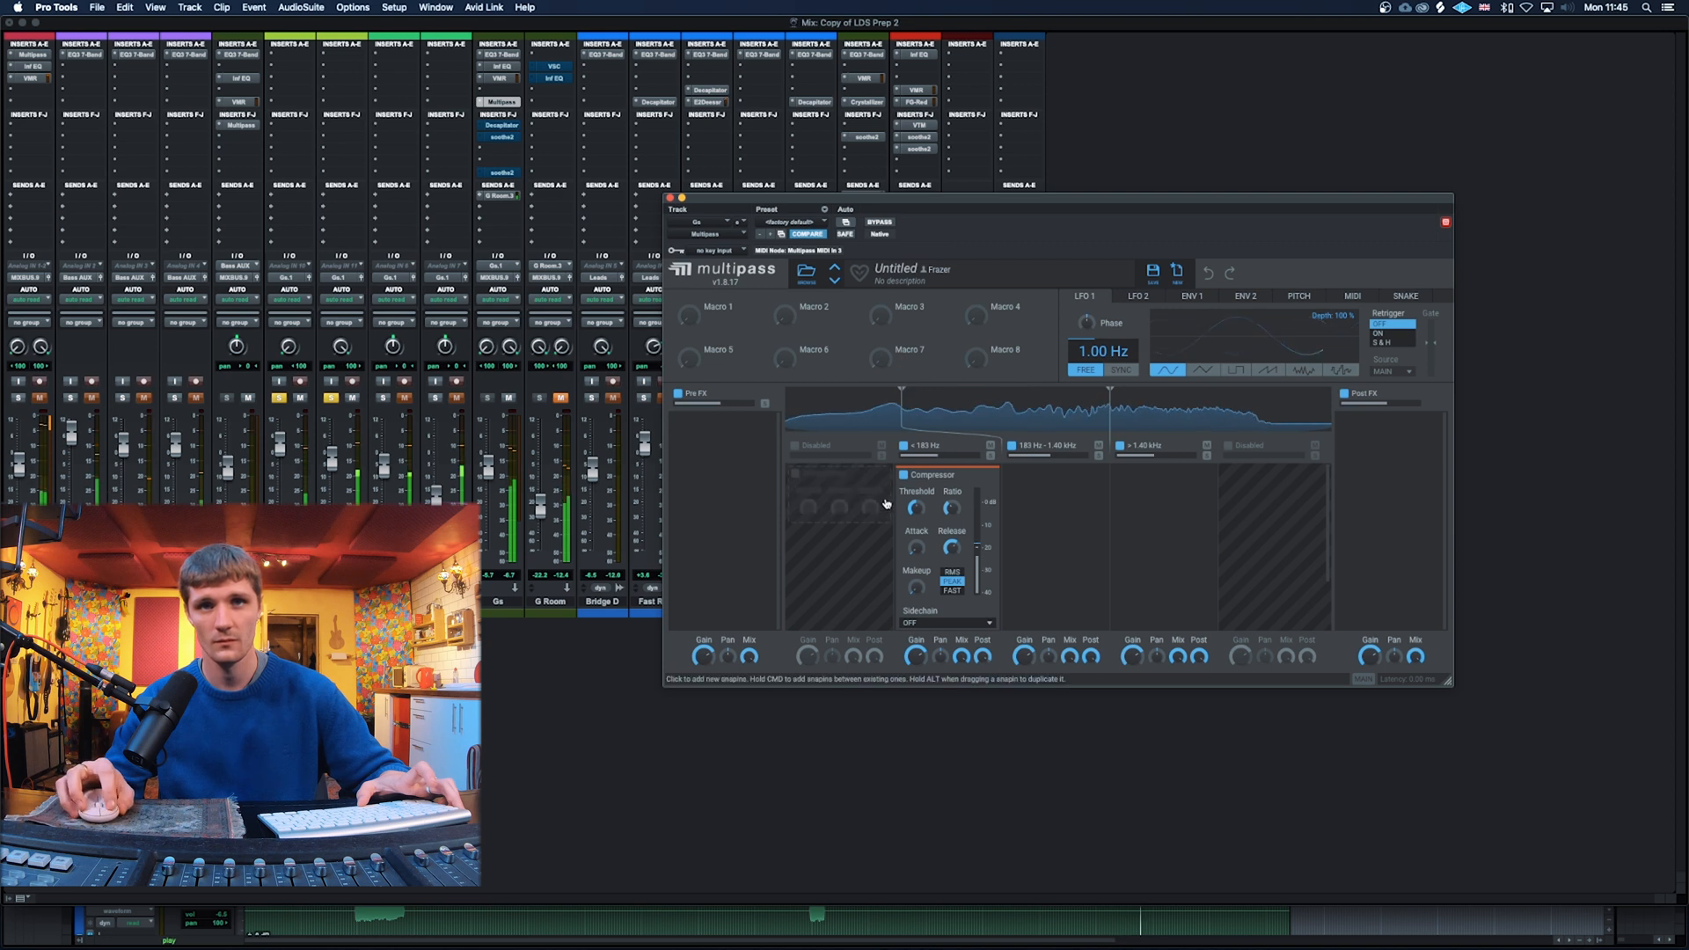
left_click(502, 78)
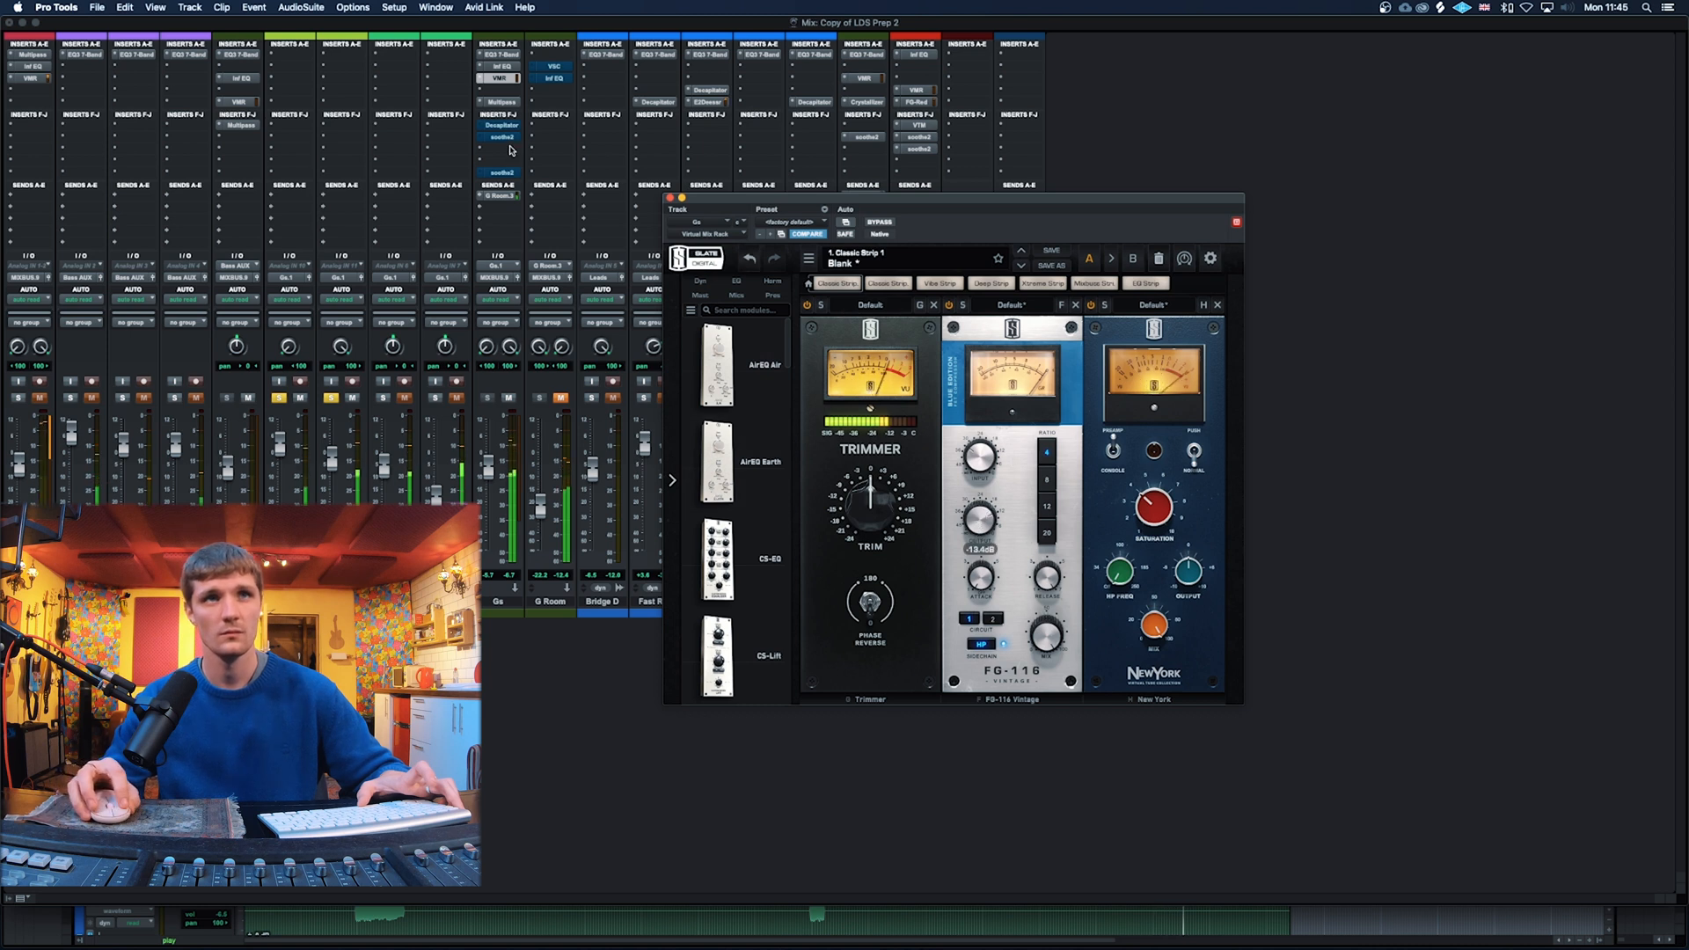
left_click(498, 102)
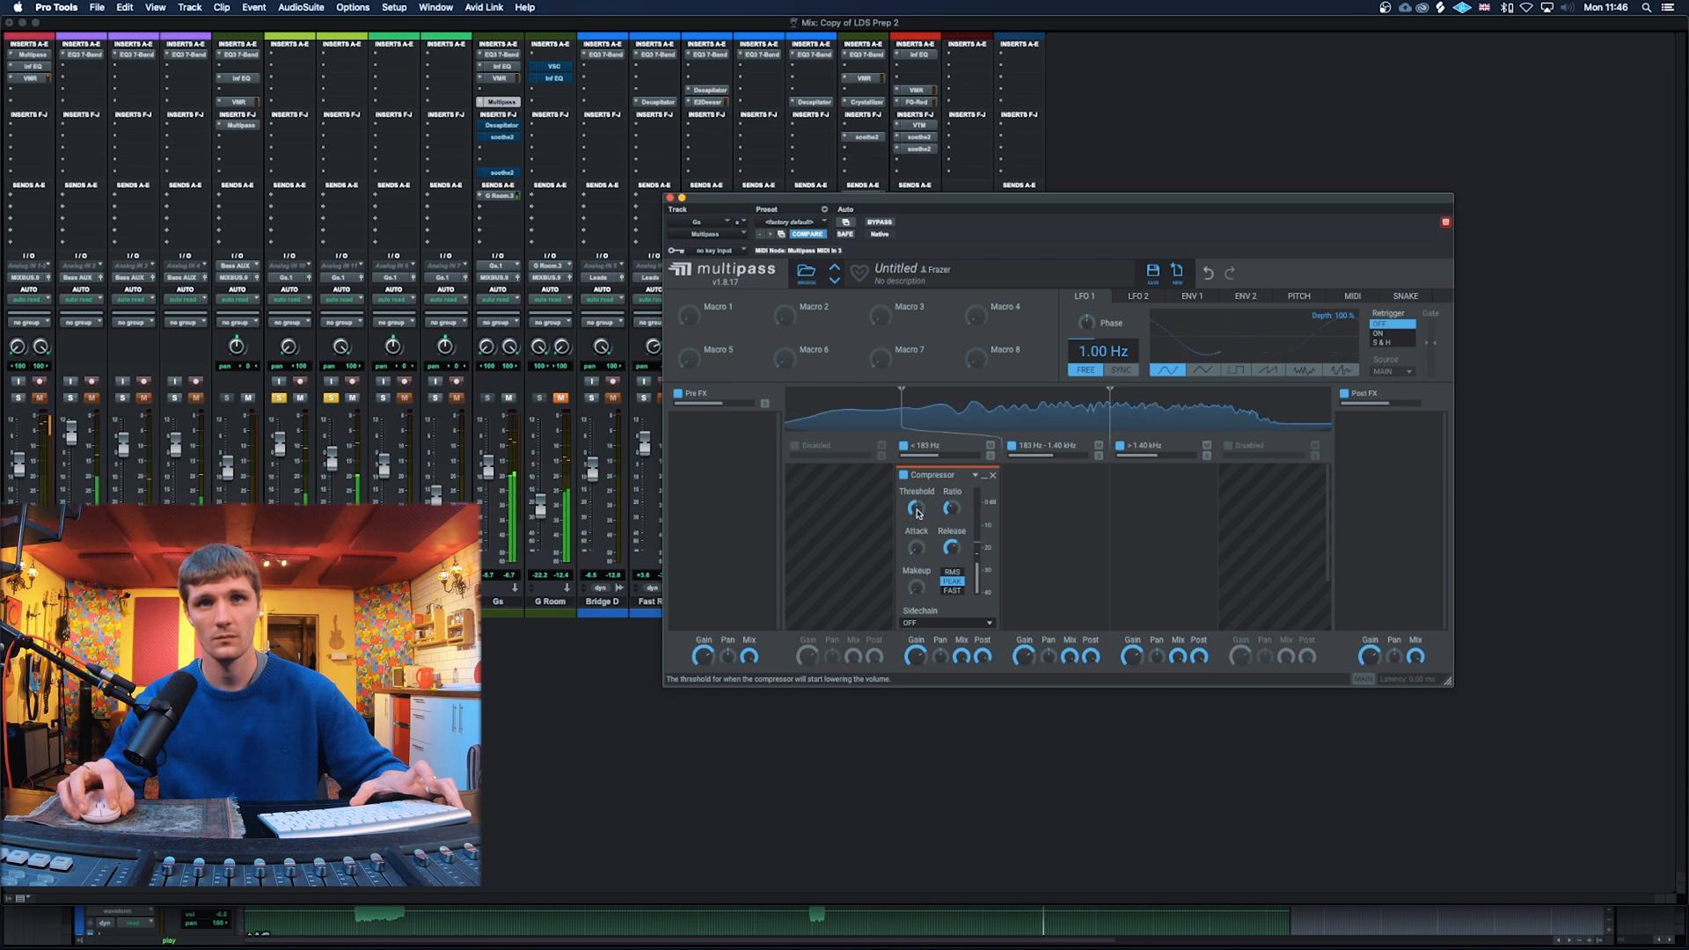
key("space")
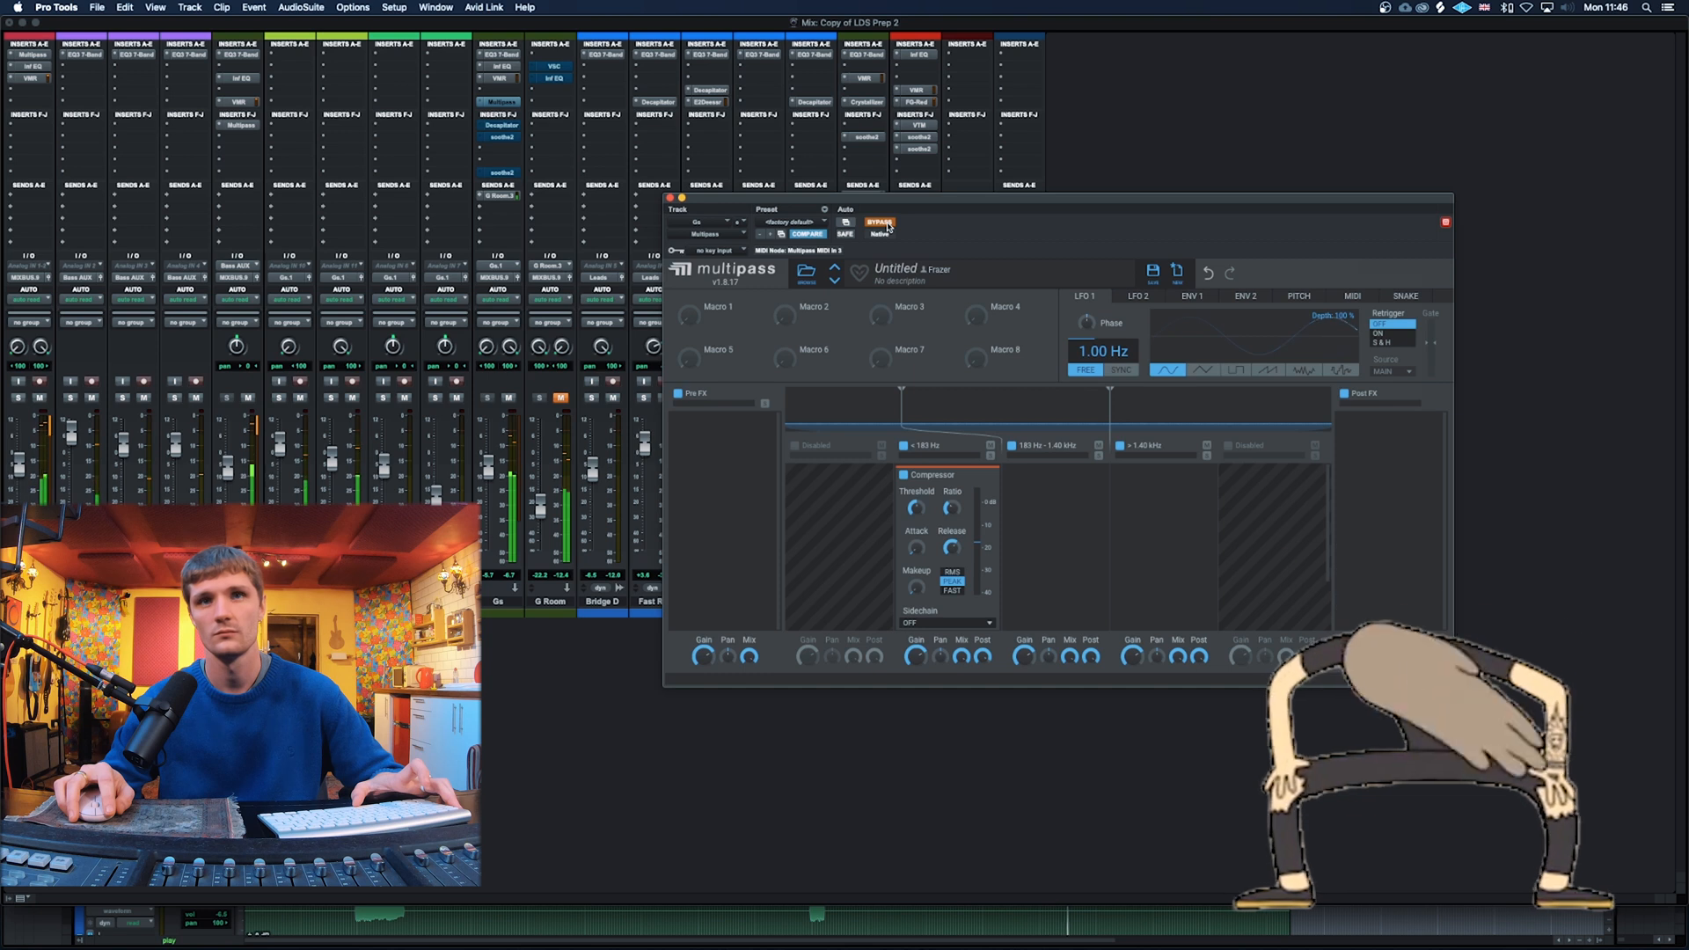
left_click(880, 222)
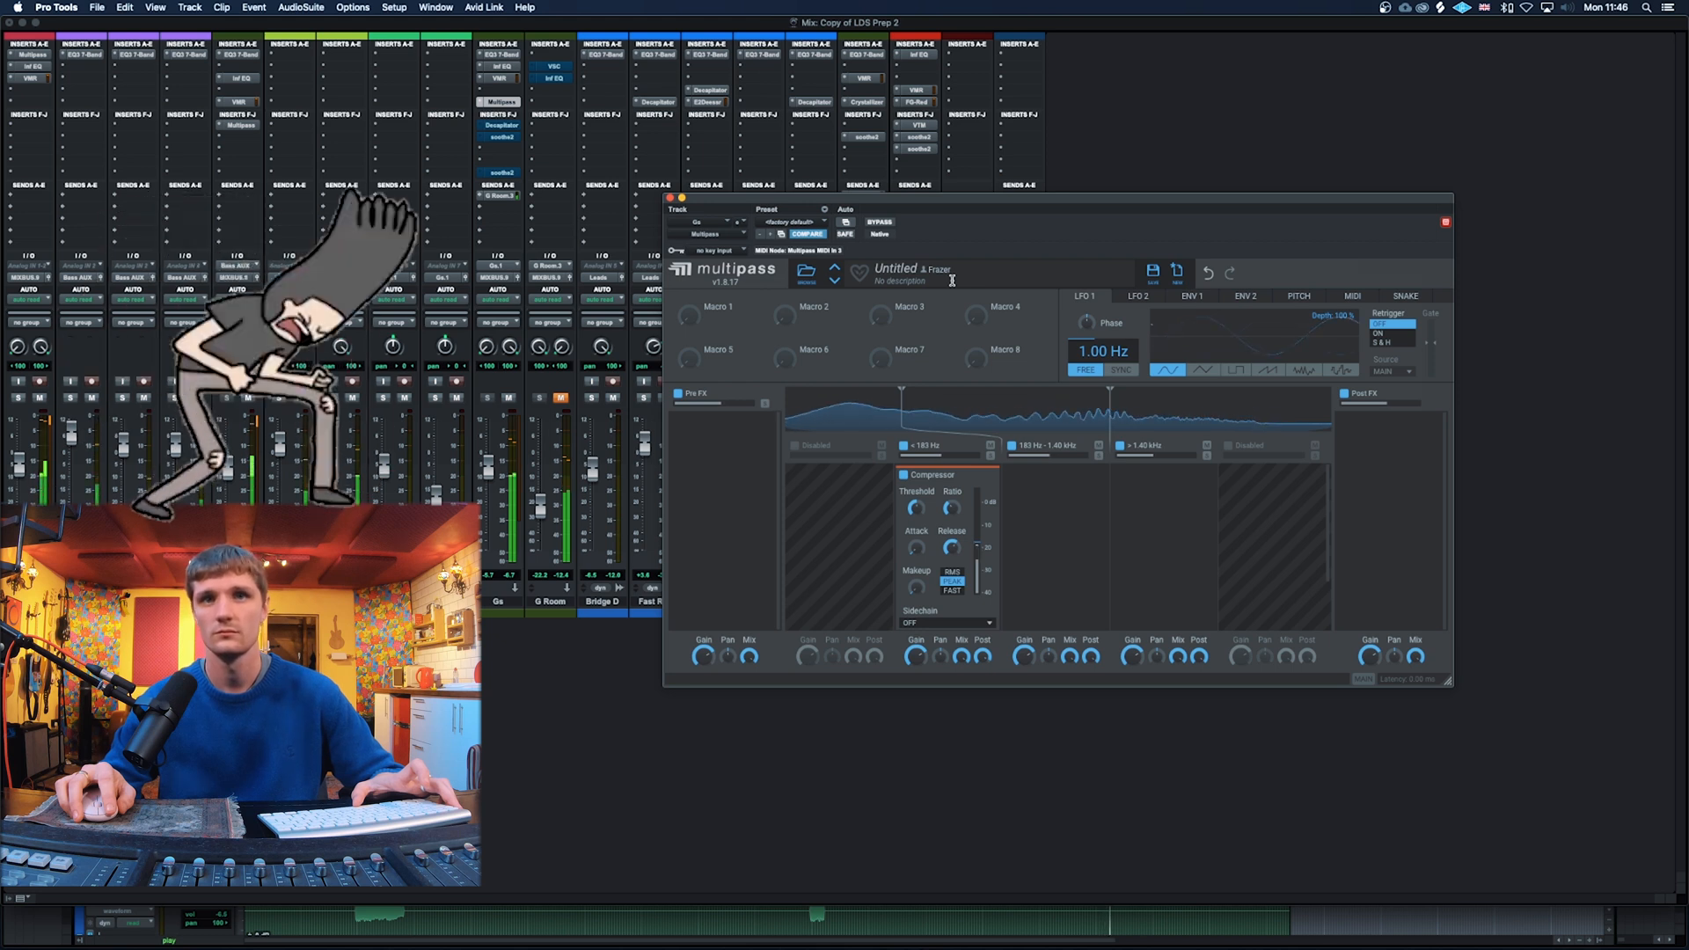
left_click(881, 226)
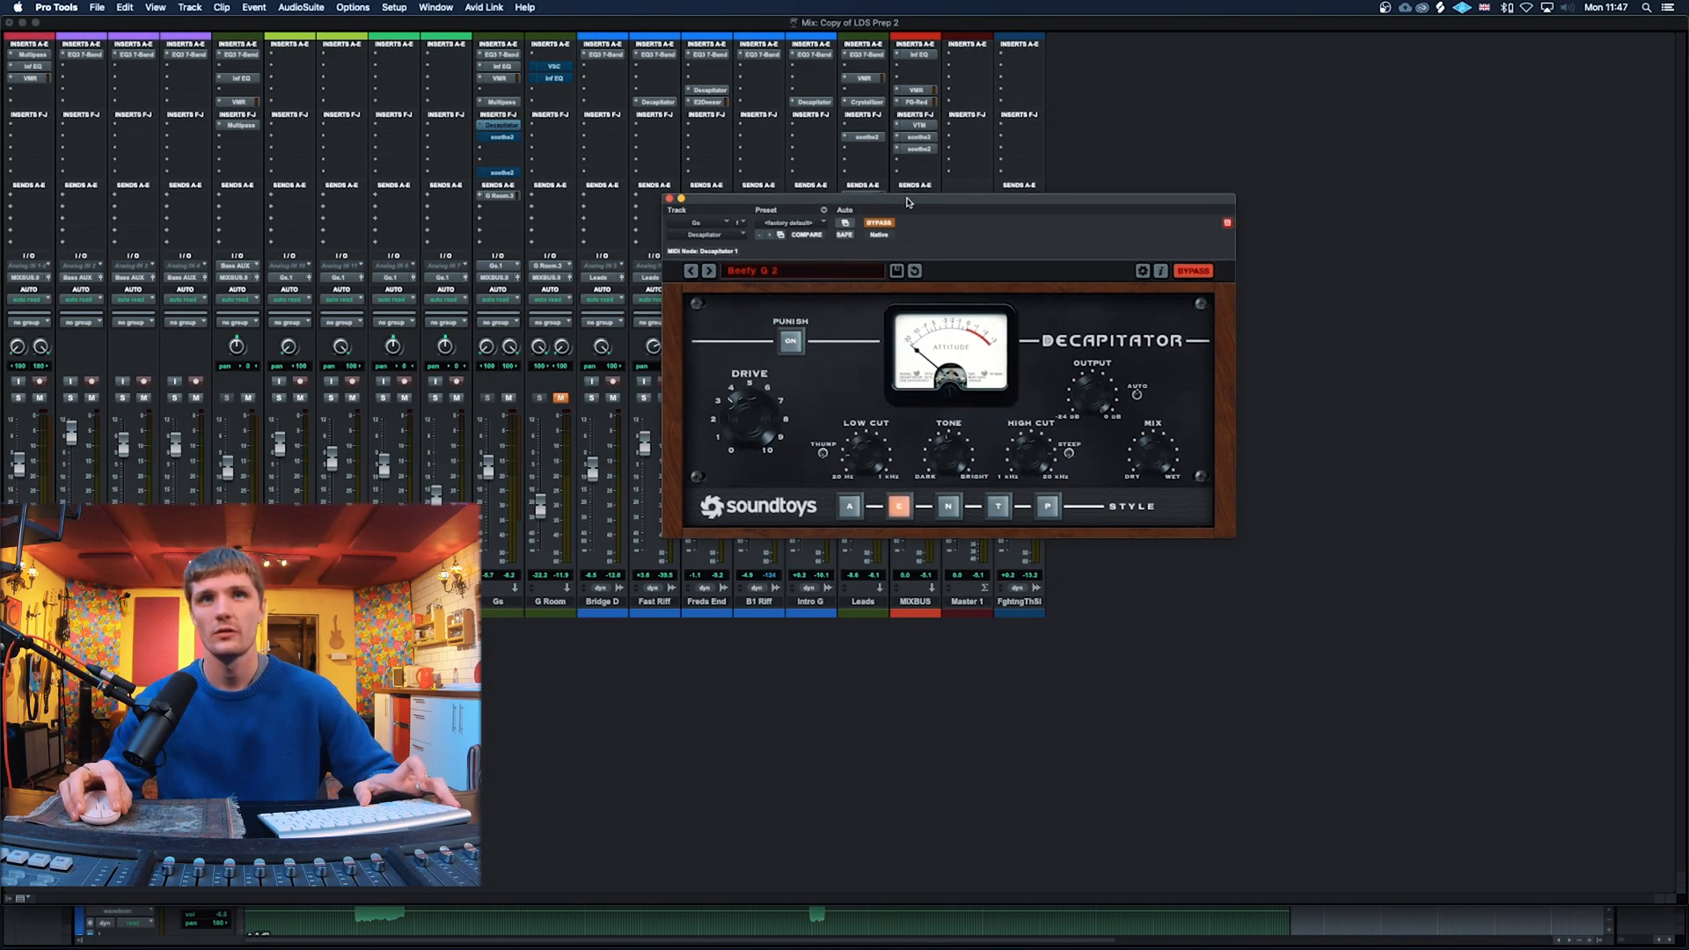
Step: Compare Decapitator with the Beefy G 2 preset bypassed and active on the Gs track during playback, leaving it active
left_click_drag(911, 200, 917, 238)
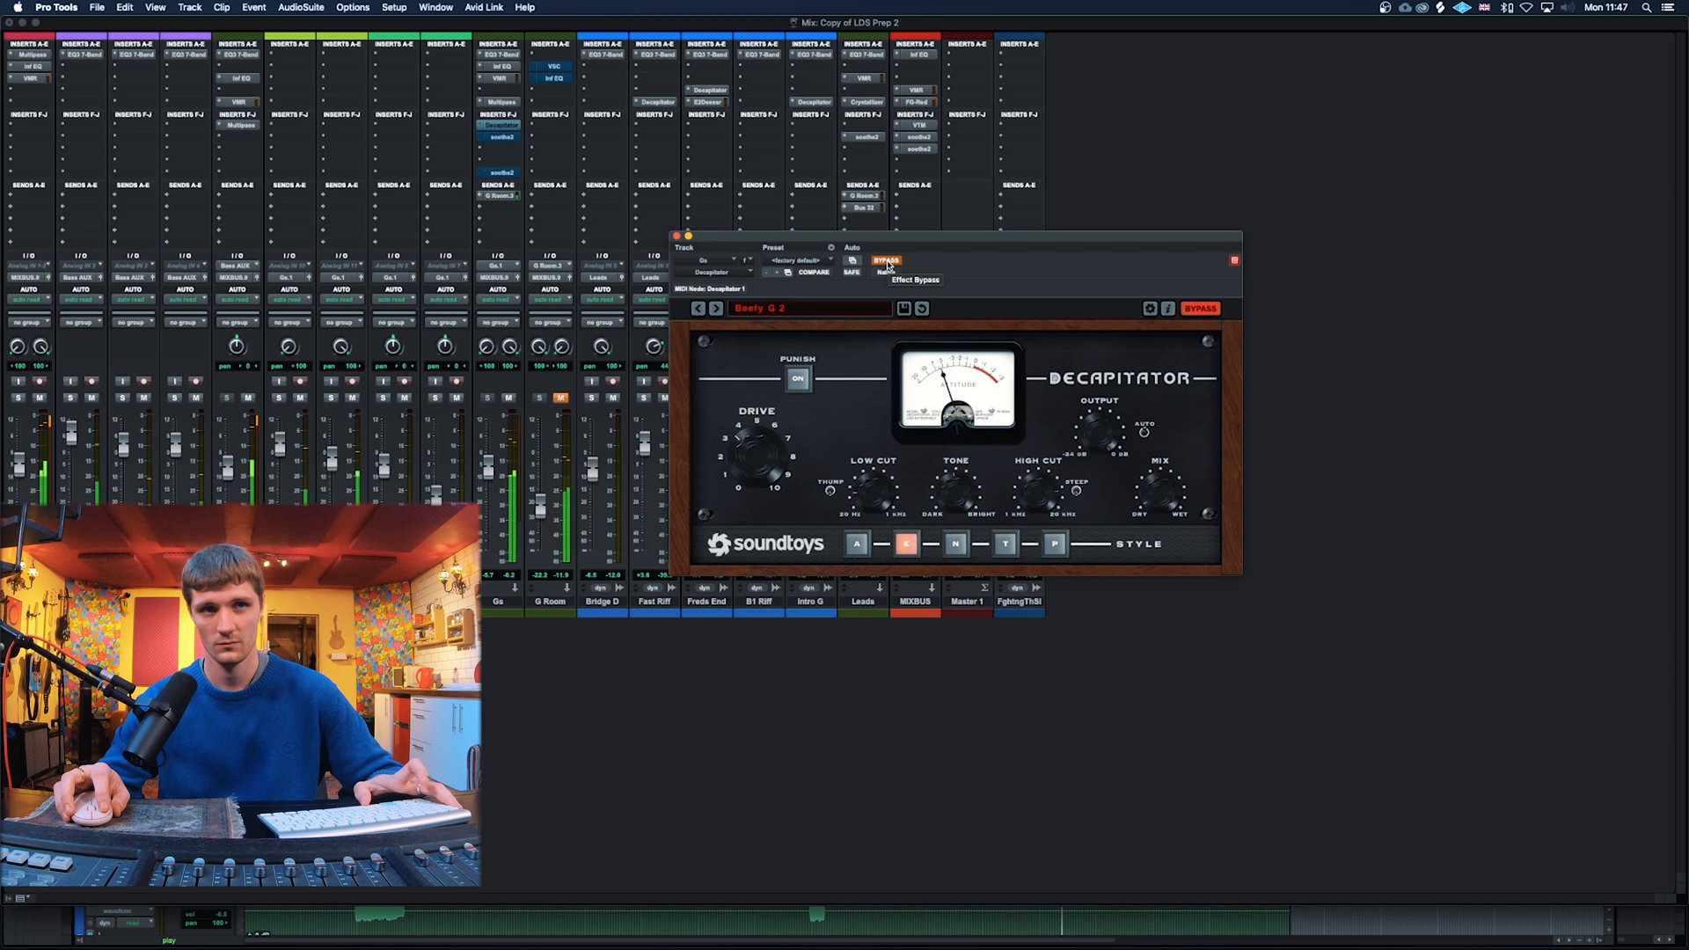
left_click(887, 262)
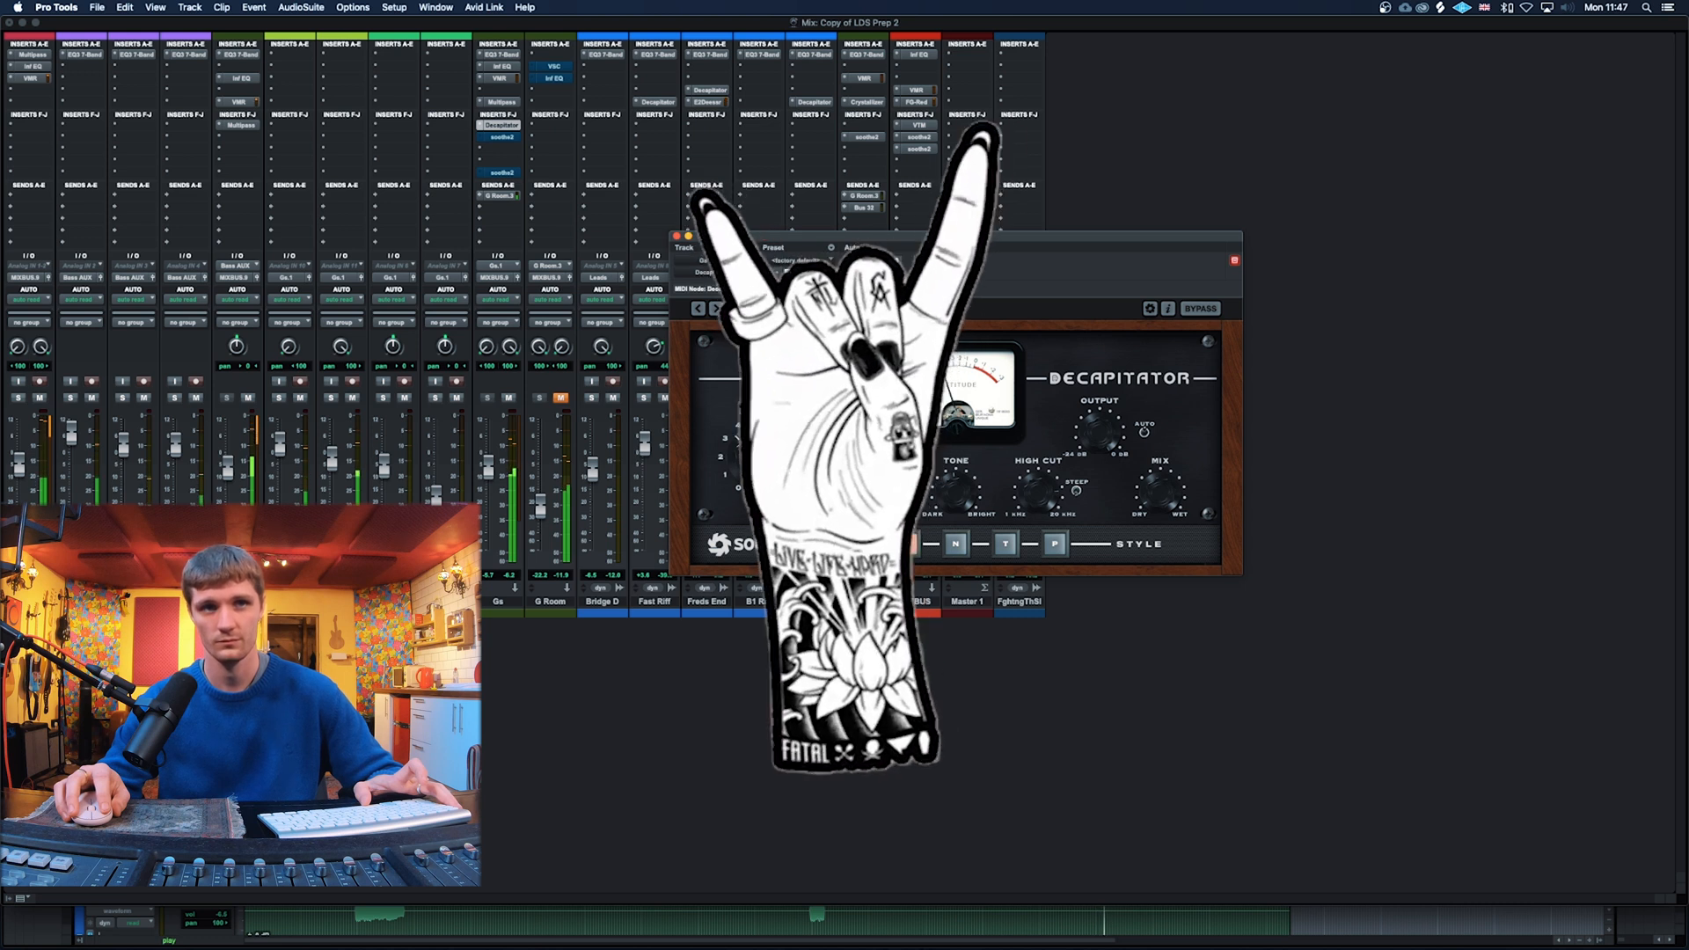
left_click(887, 262)
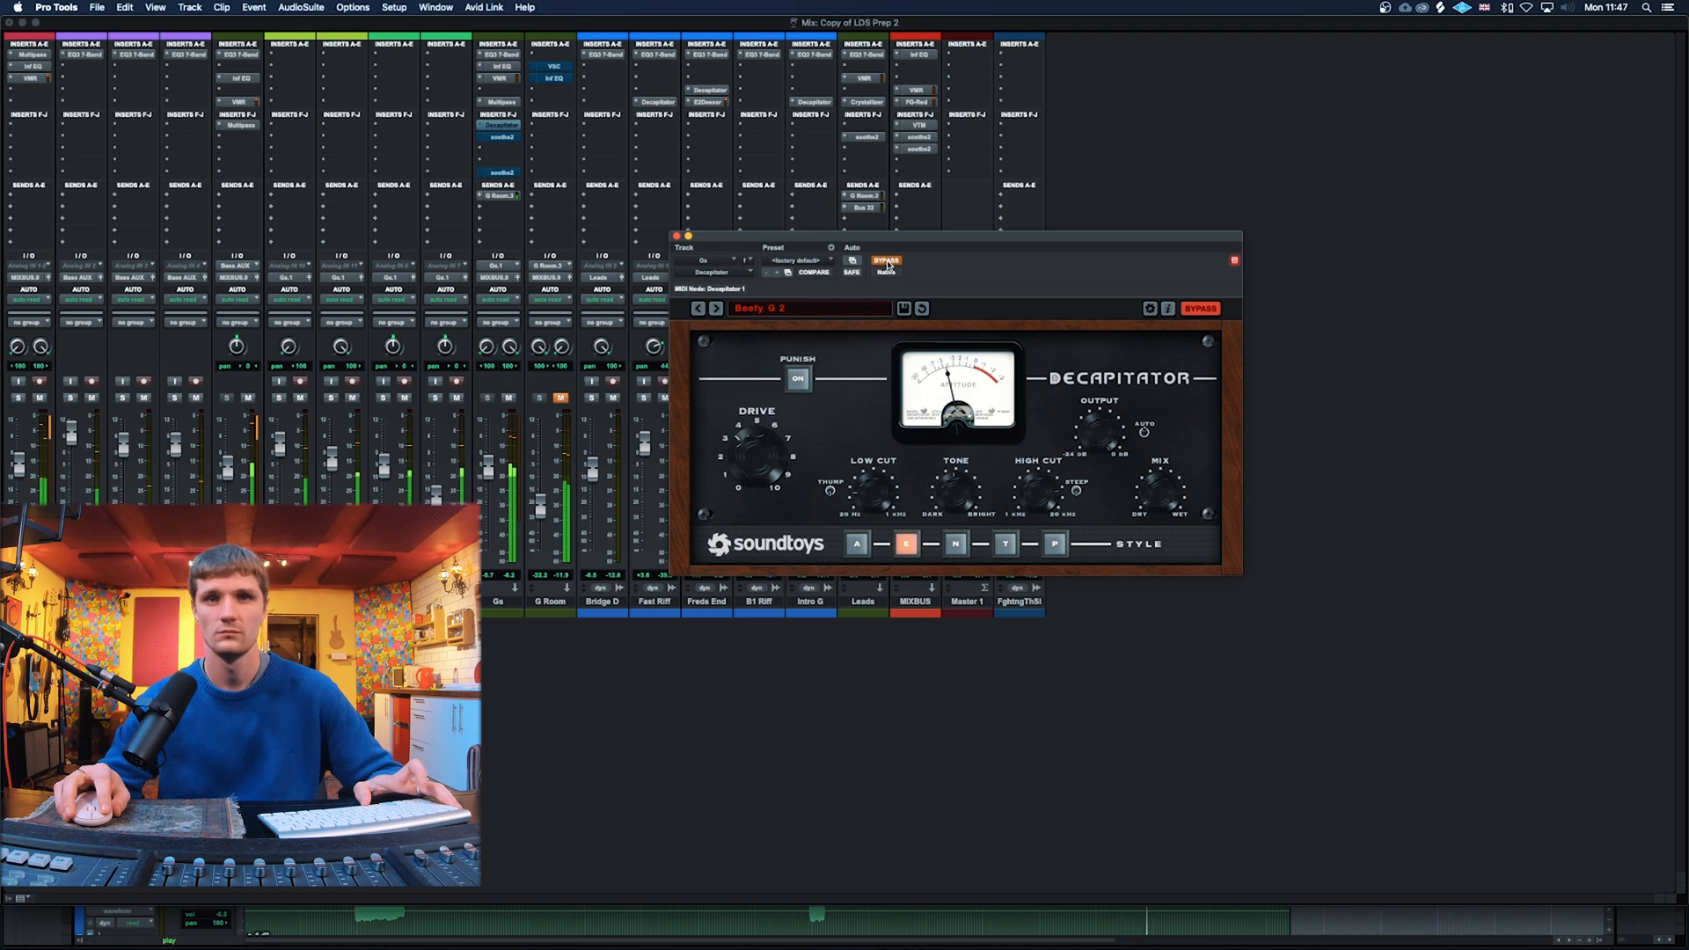
left_click(887, 261)
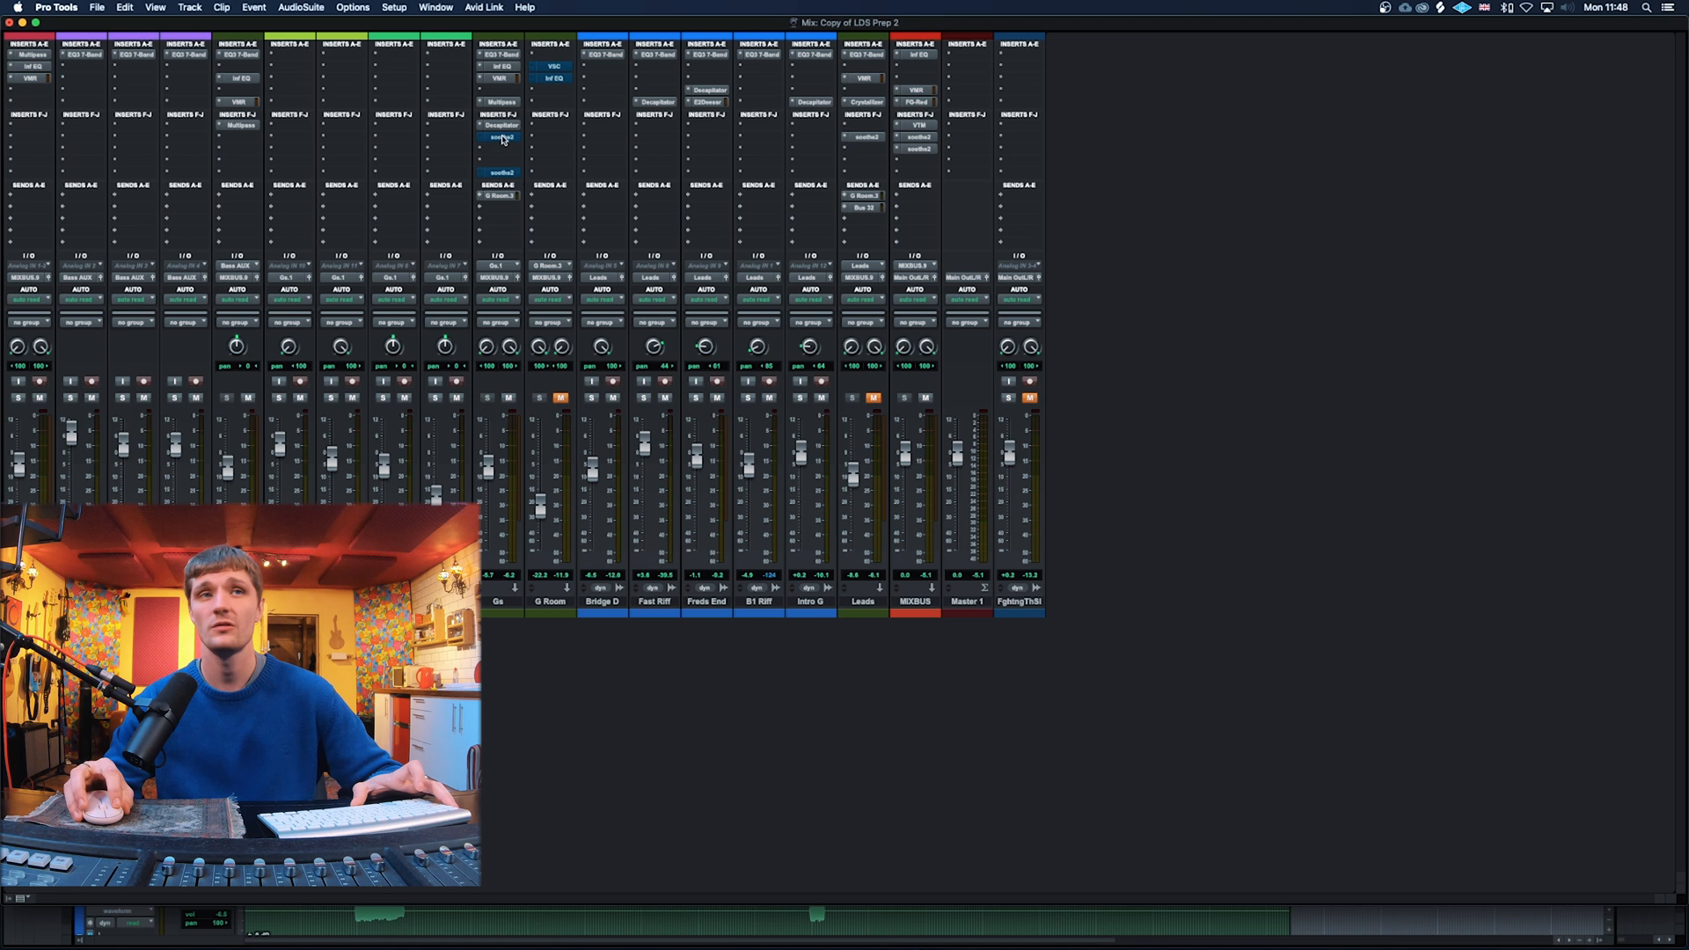
Step: Compare the first soothe2 on the Gs track bypassed and active, adjust the Gs fader slightly, and leave soothe2 active
left_click(501, 138)
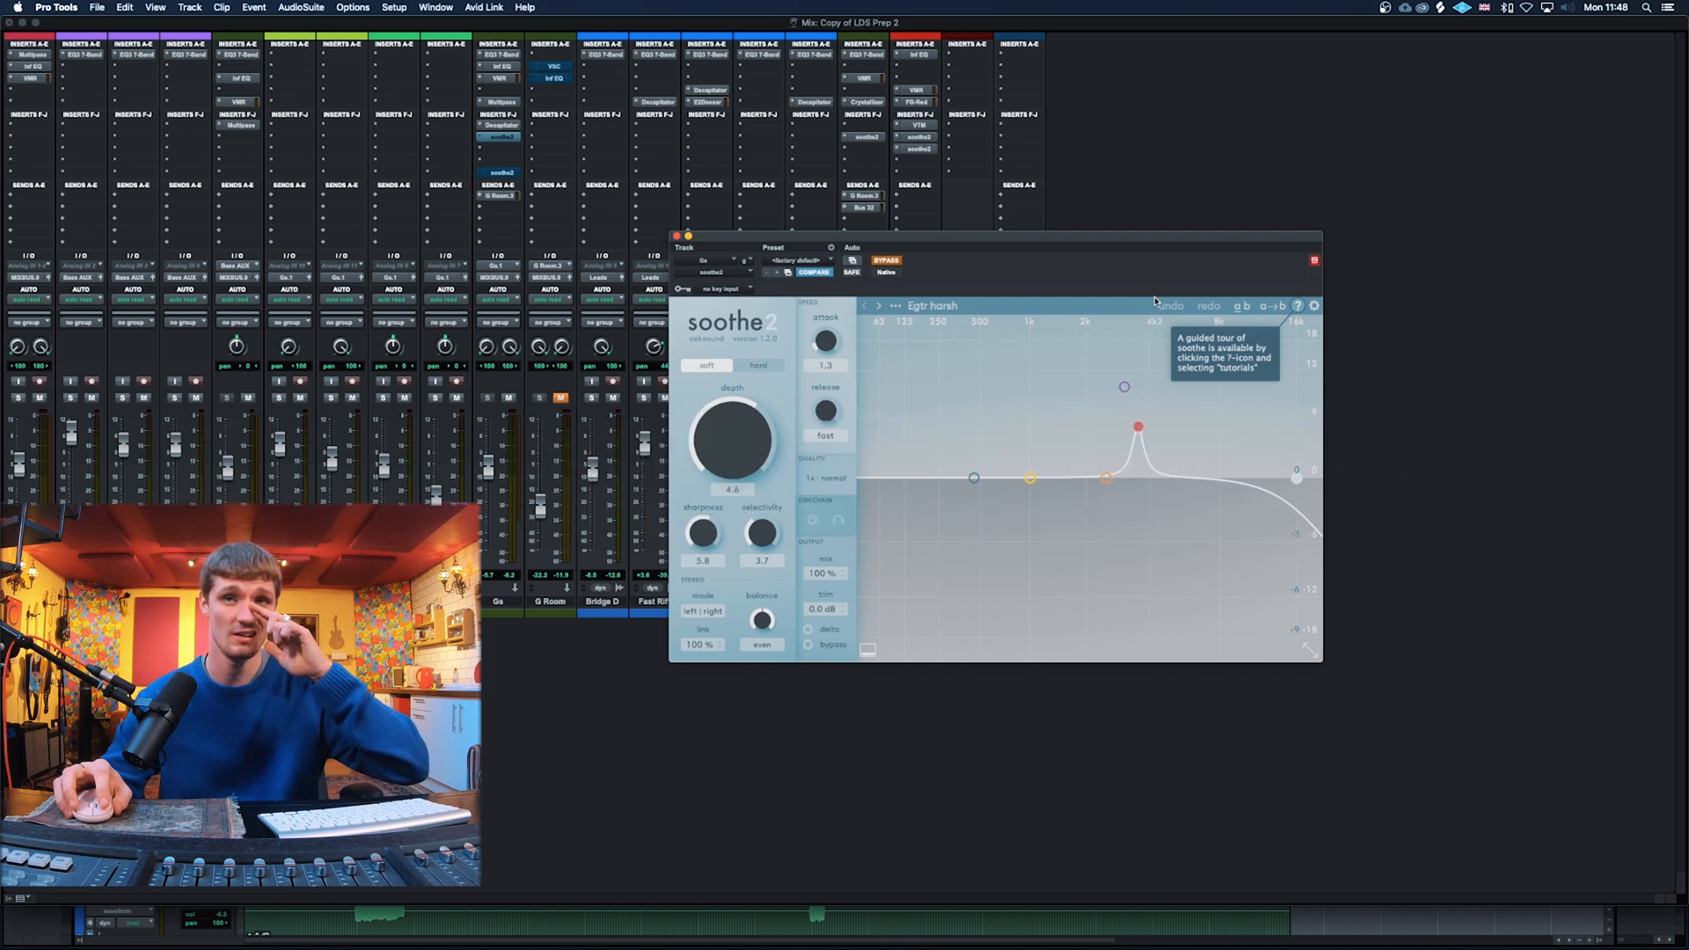
left_click_drag(987, 241, 942, 238)
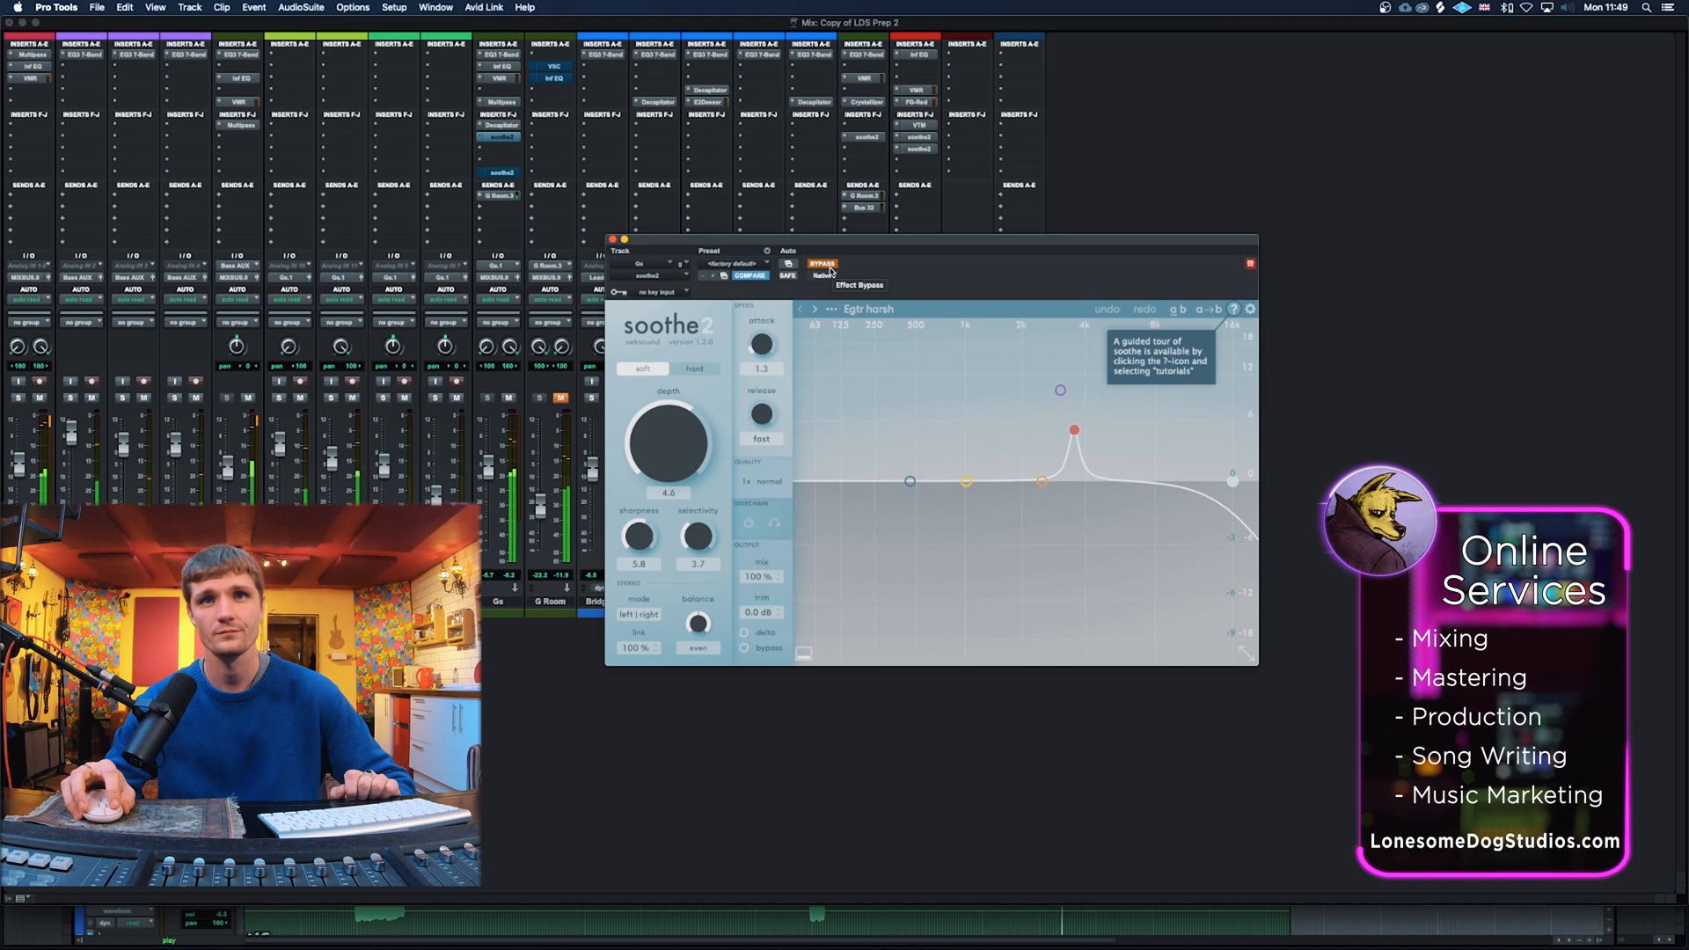
left_click(830, 266)
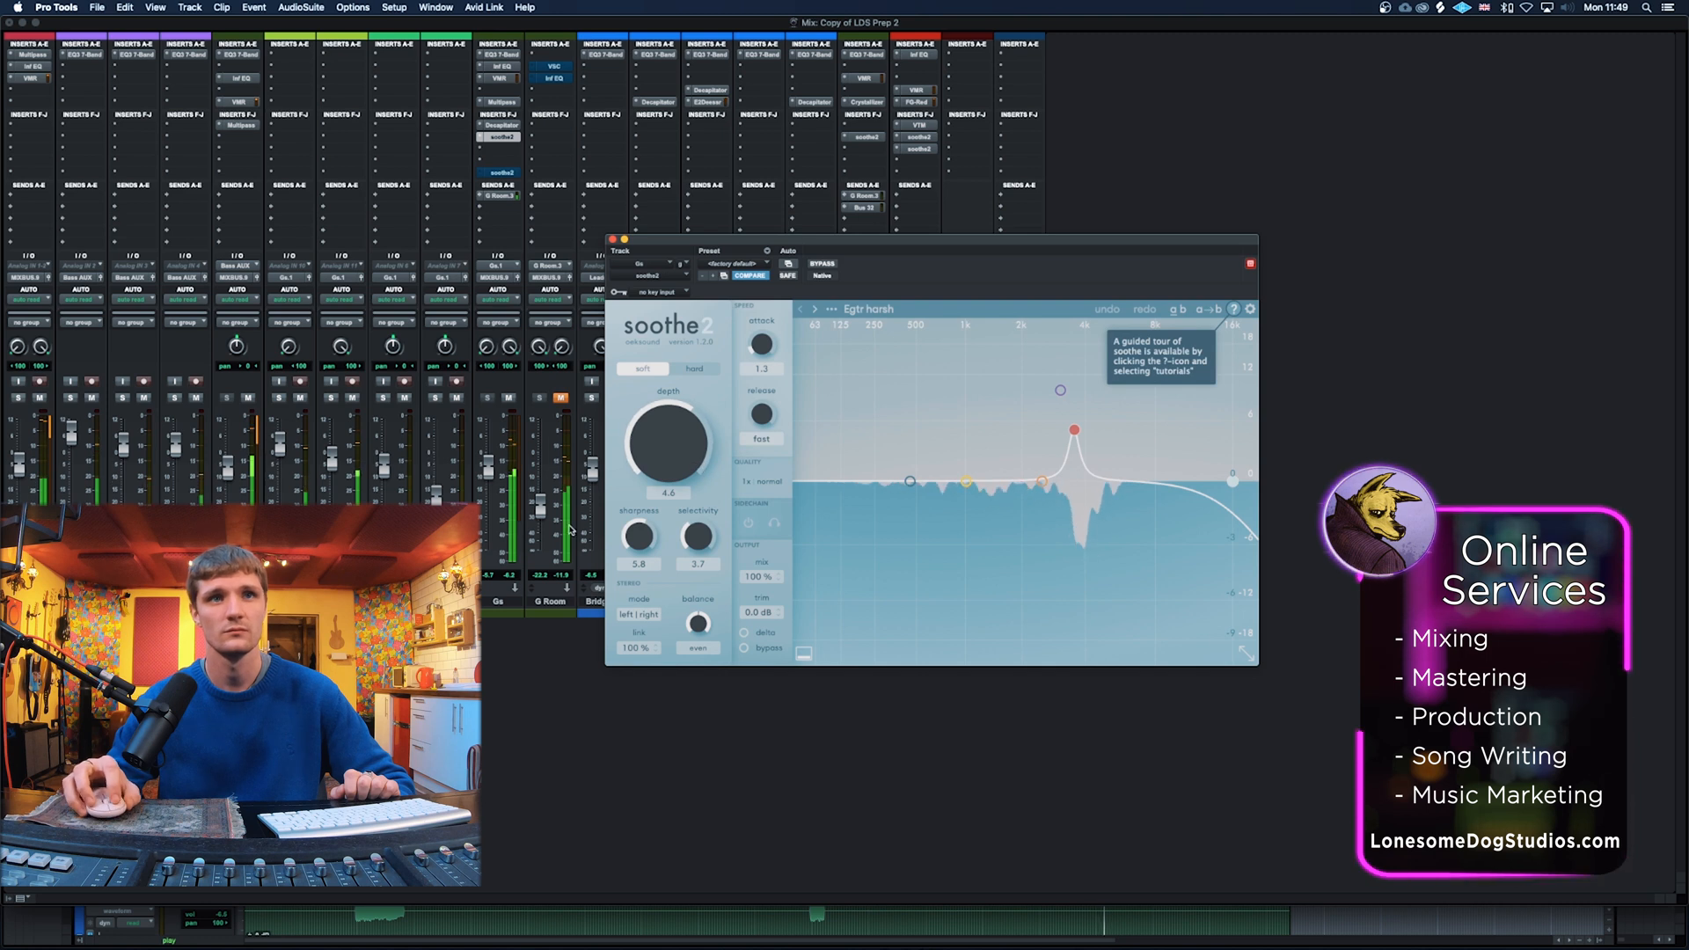
left_click(491, 480)
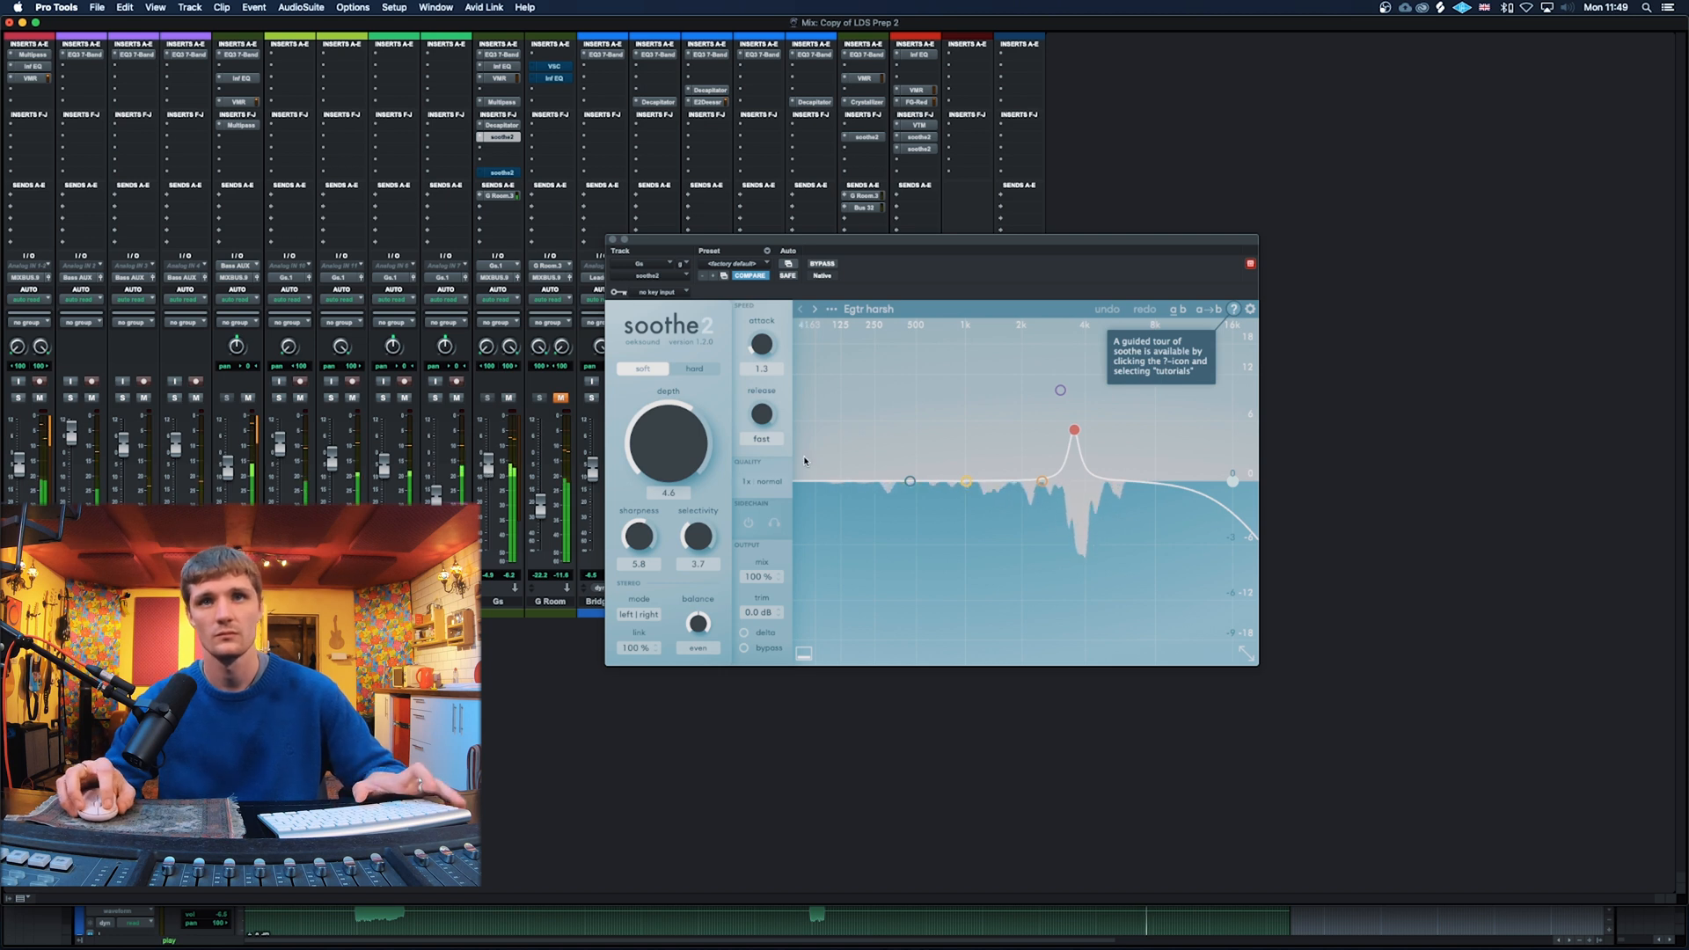
left_click(820, 264)
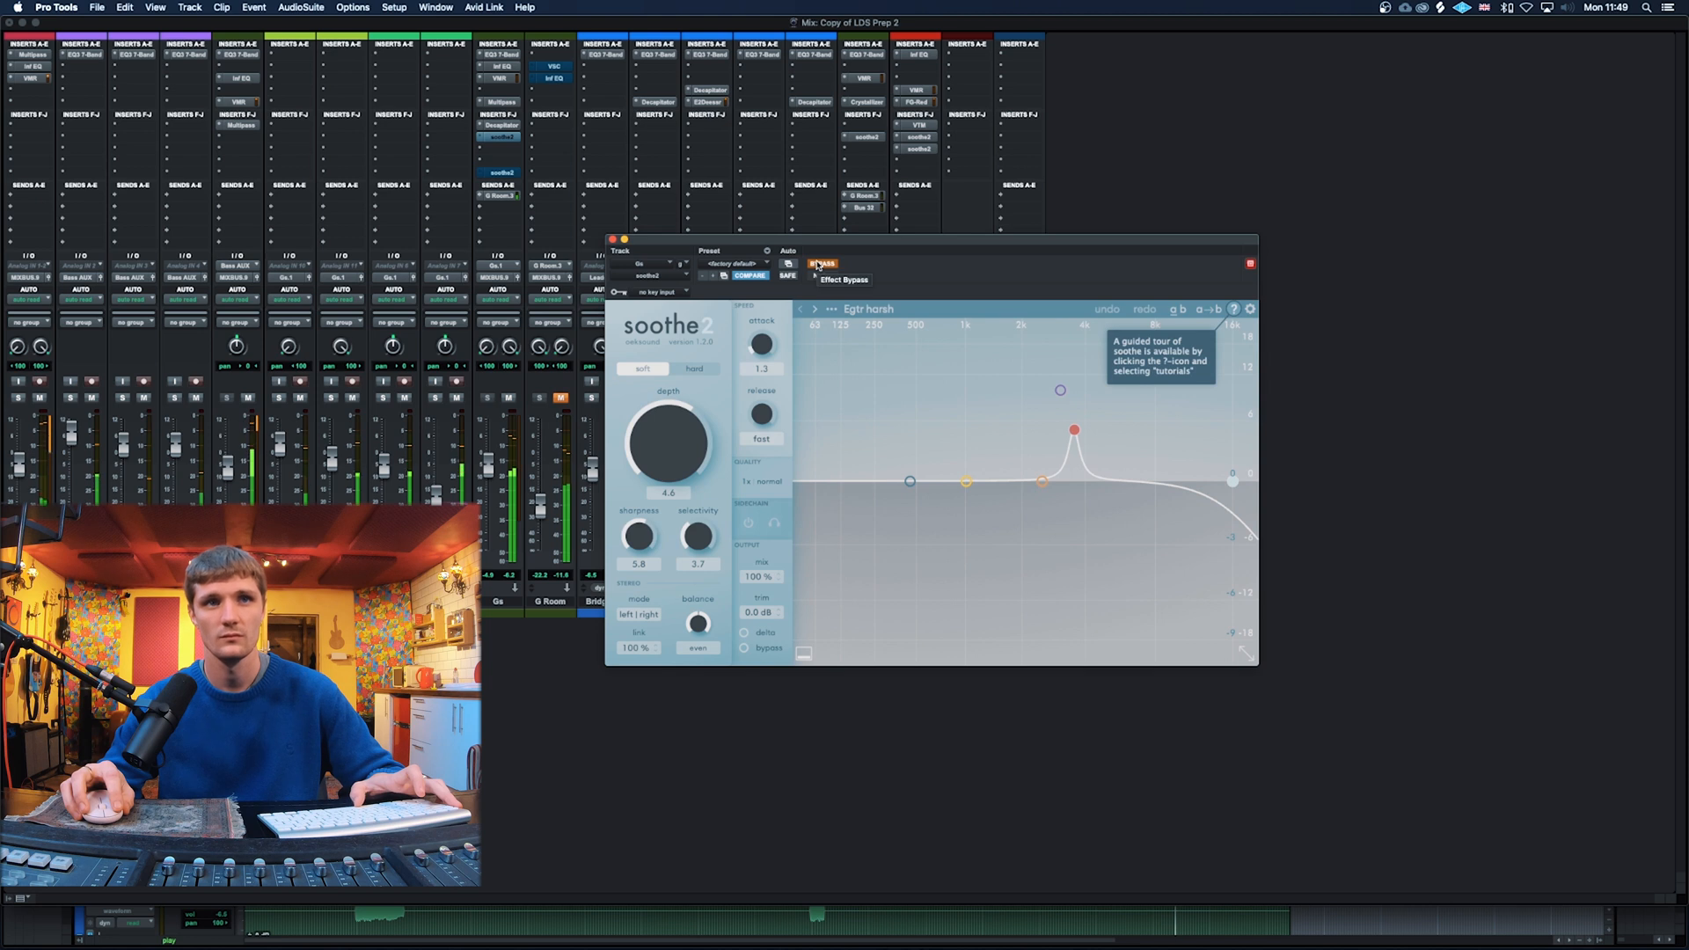
left_click(820, 264)
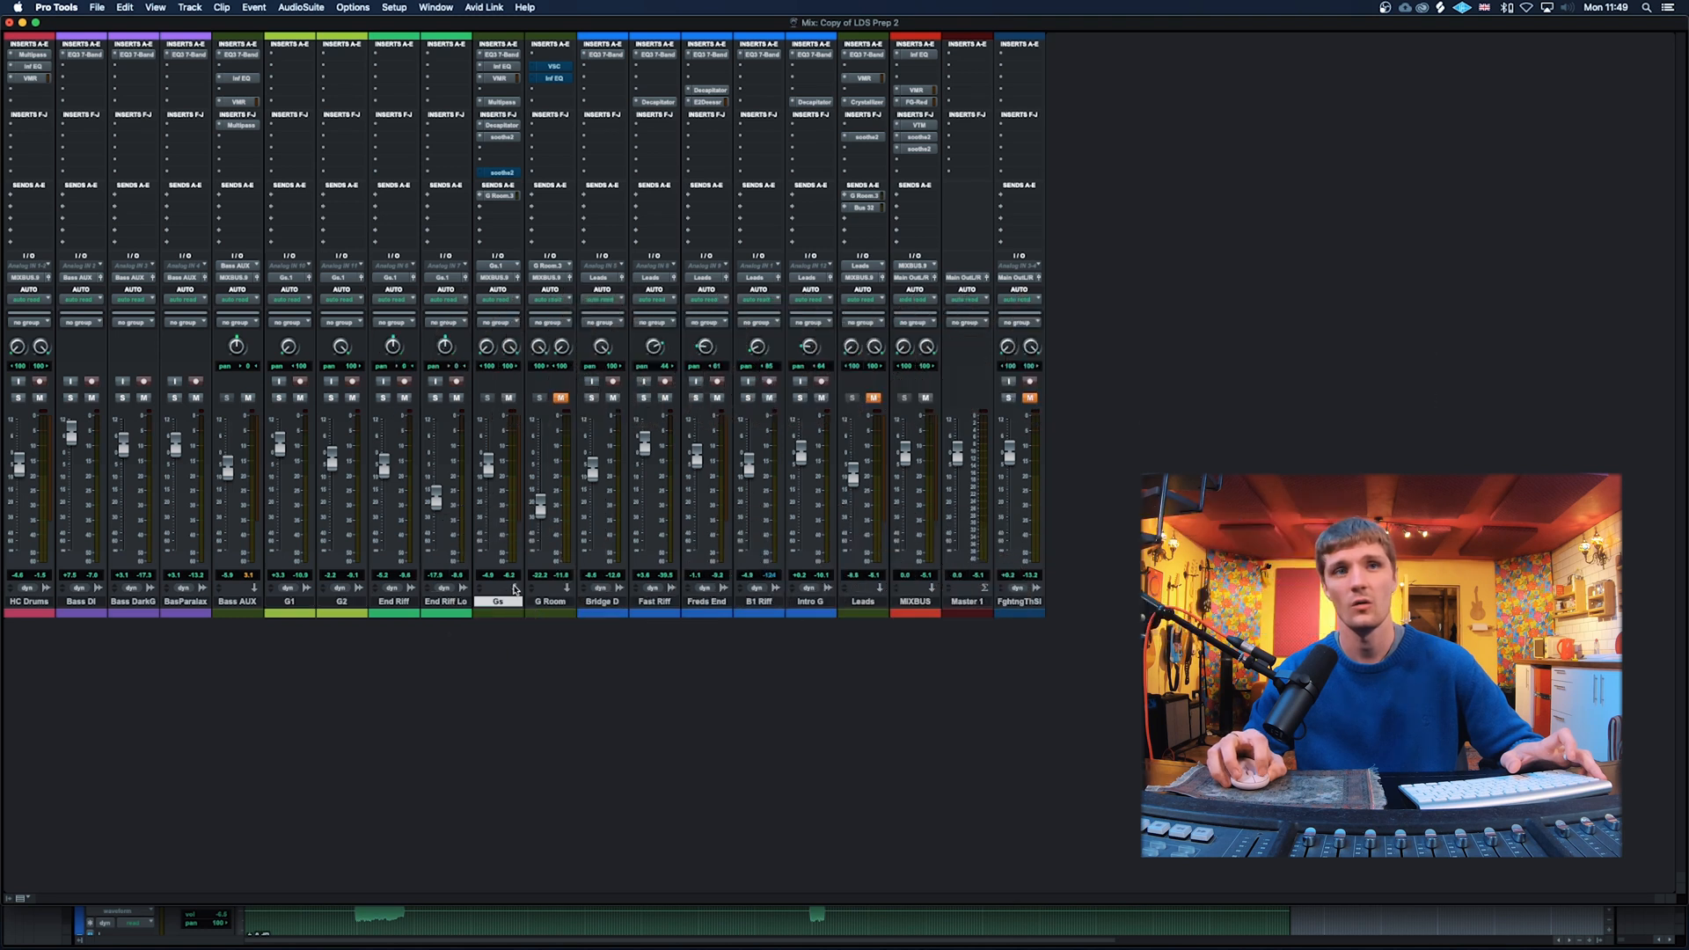
Step: Unmute the G Room track, select it, and activate its bypassed VSC and Infinity EQ inserts
left_click(561, 397)
left_click(554, 602)
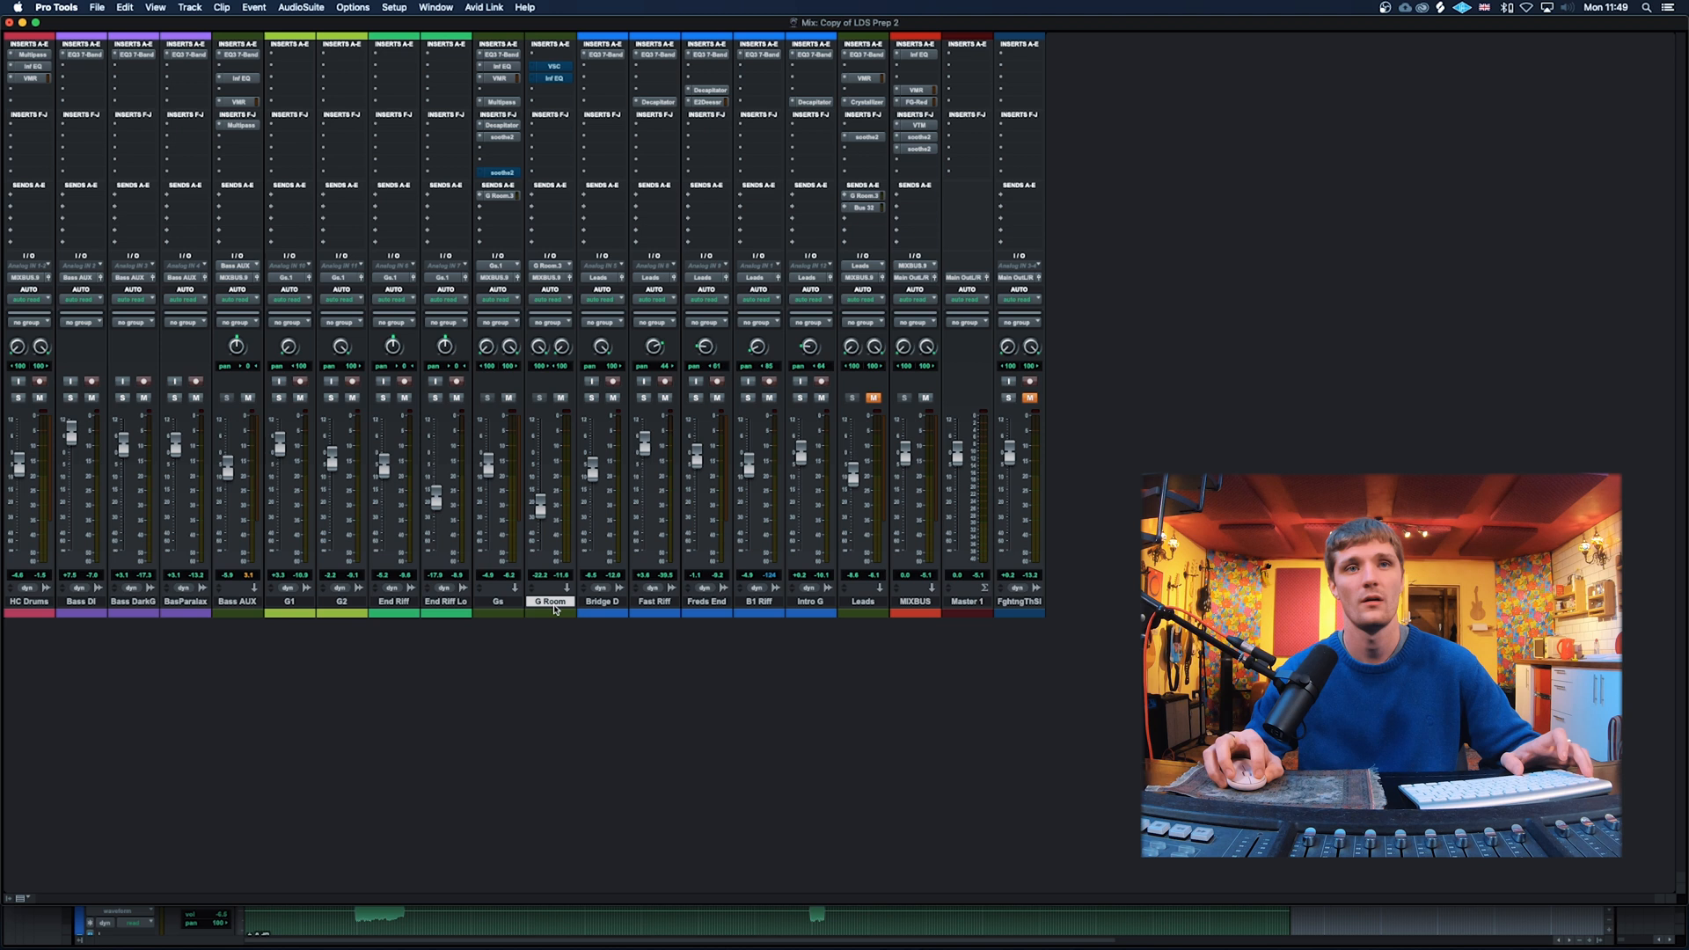
right_click(559, 80)
left_click(564, 83)
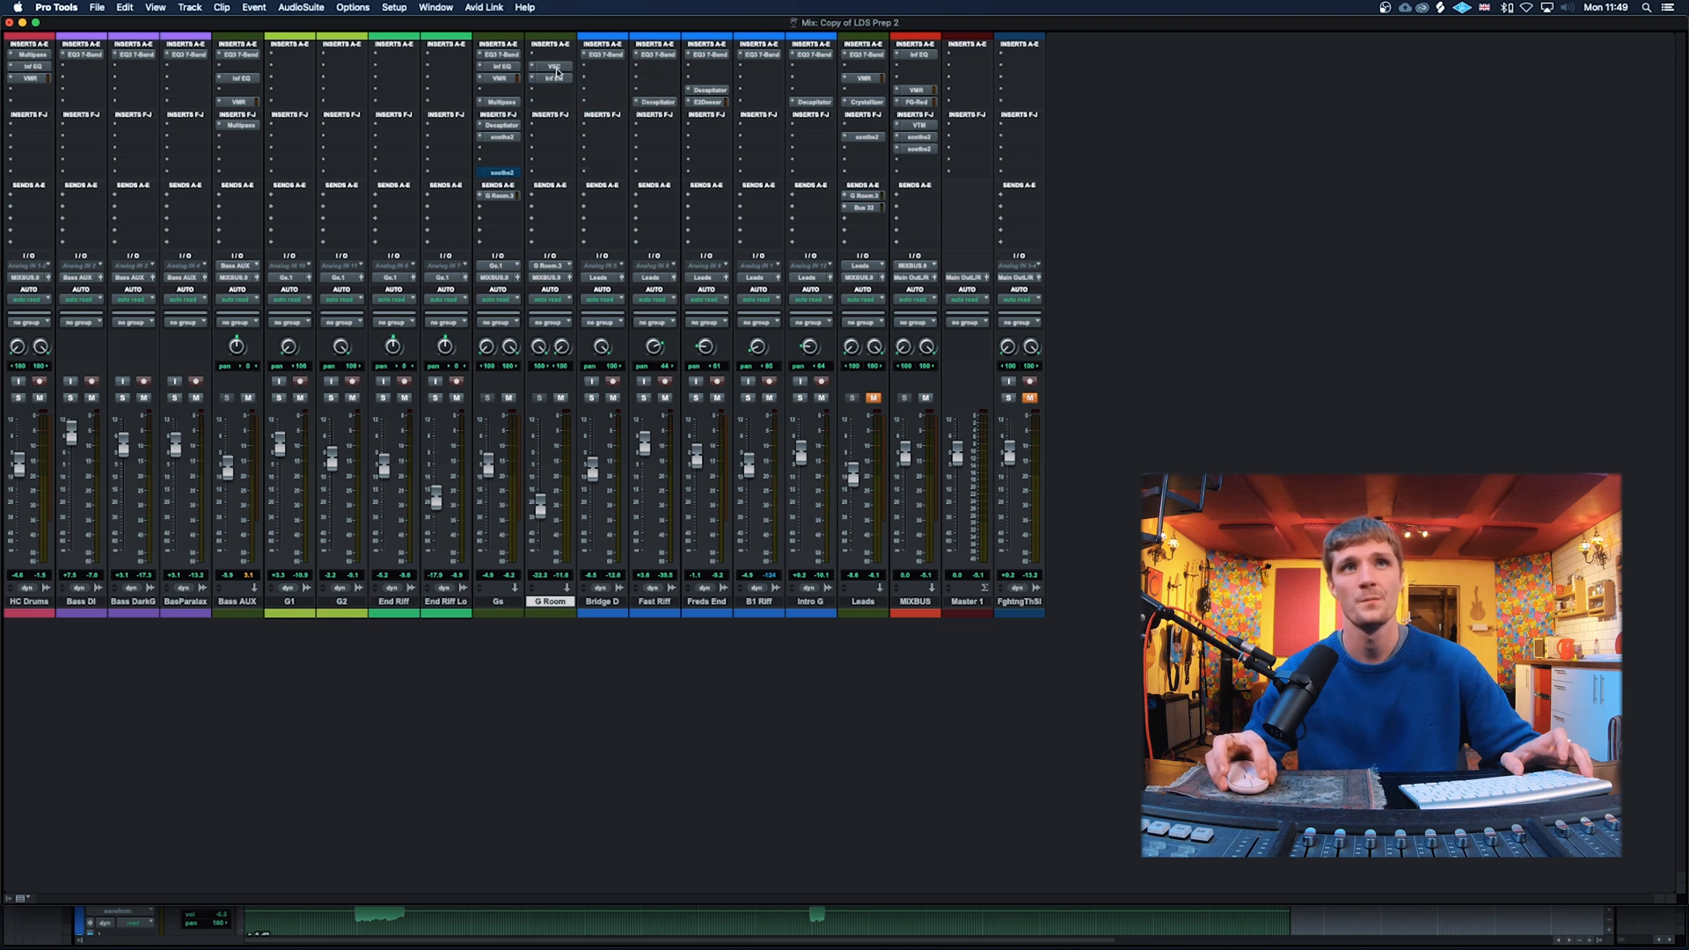
Step: Examine the Verbsuite Classics Guitar Thickener reverb and the Infinity EQ high- and low-cut curve on the G Room track
left_click(555, 67)
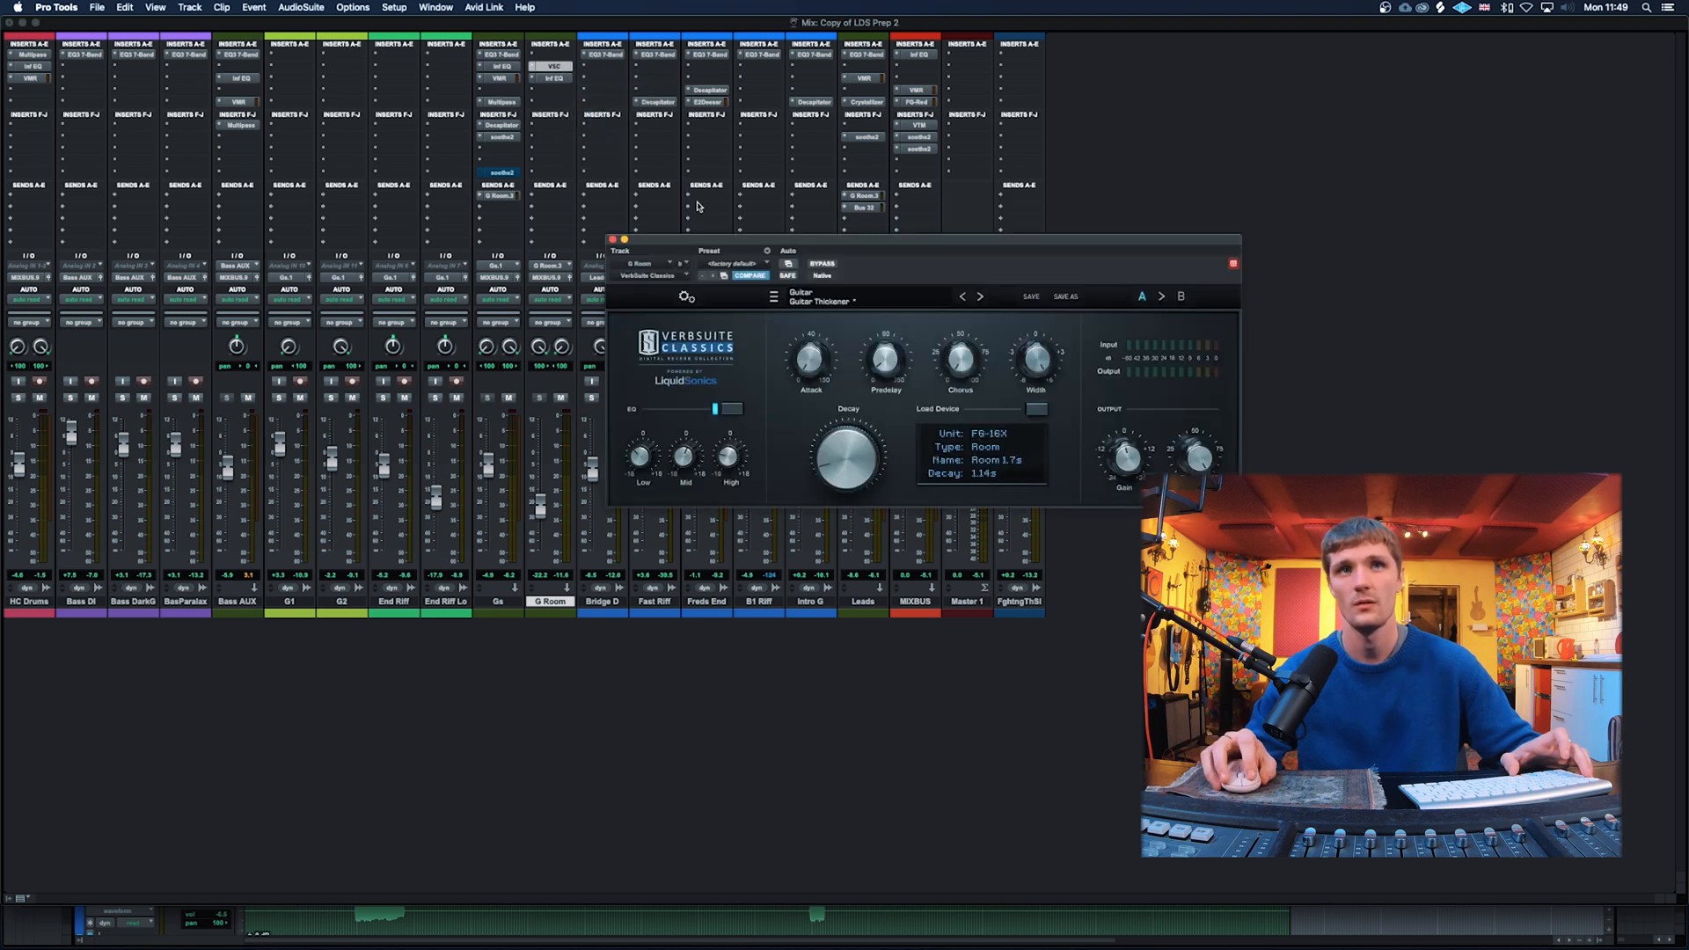
left_click_drag(675, 245, 630, 303)
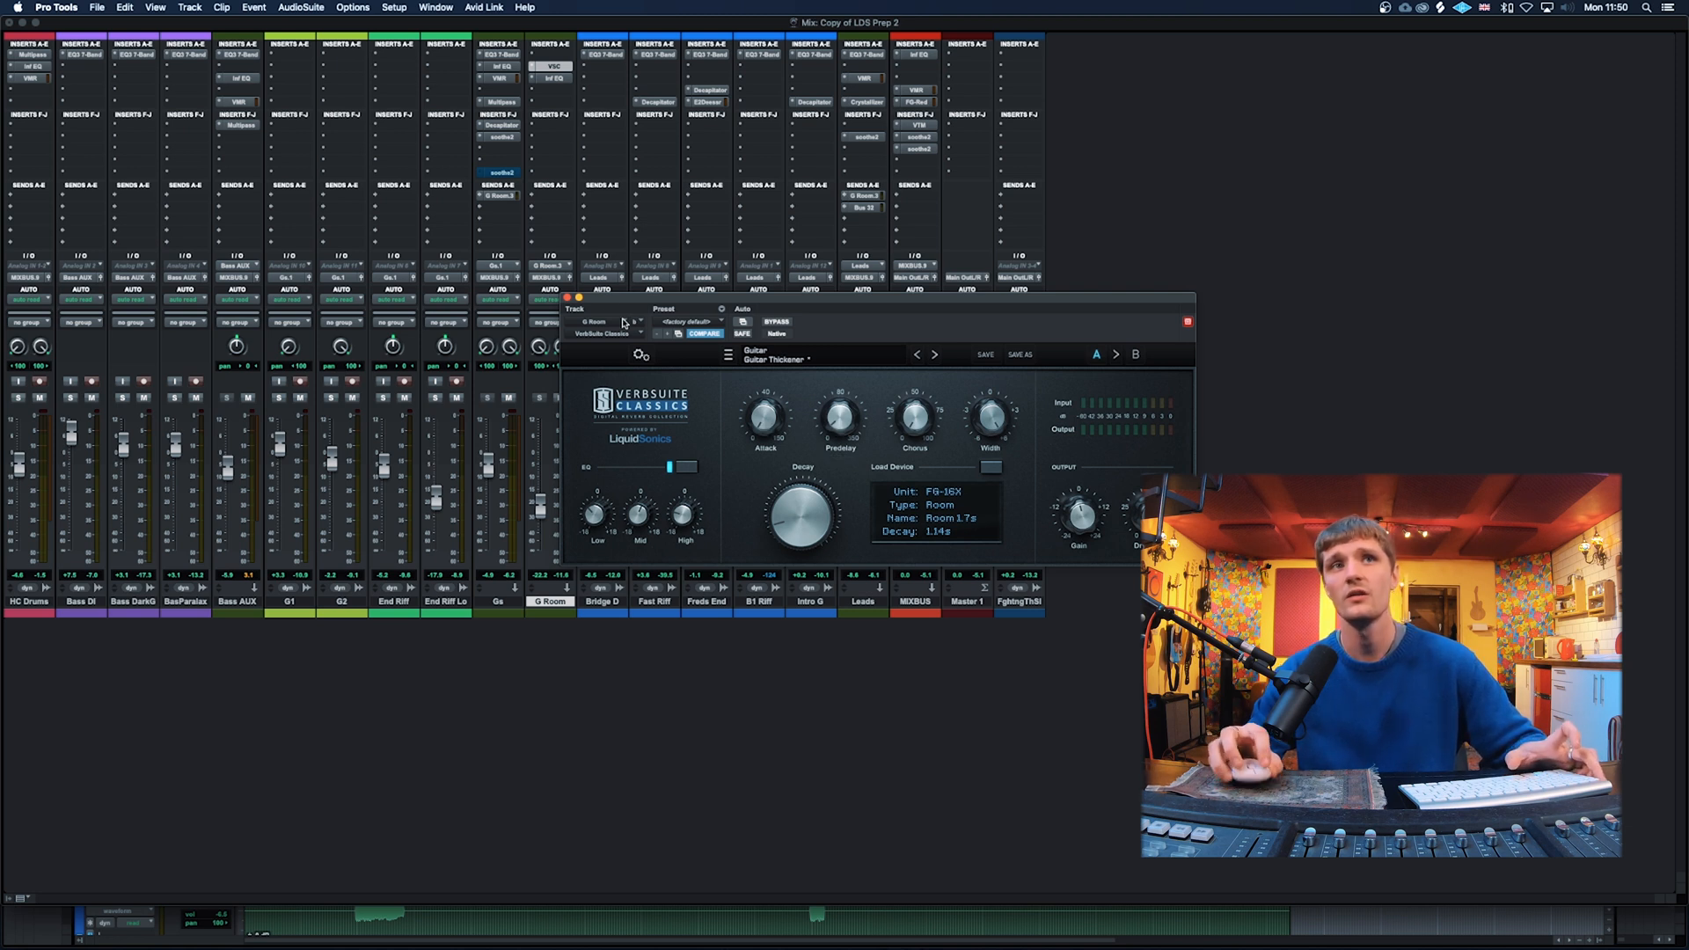
left_click(567, 79)
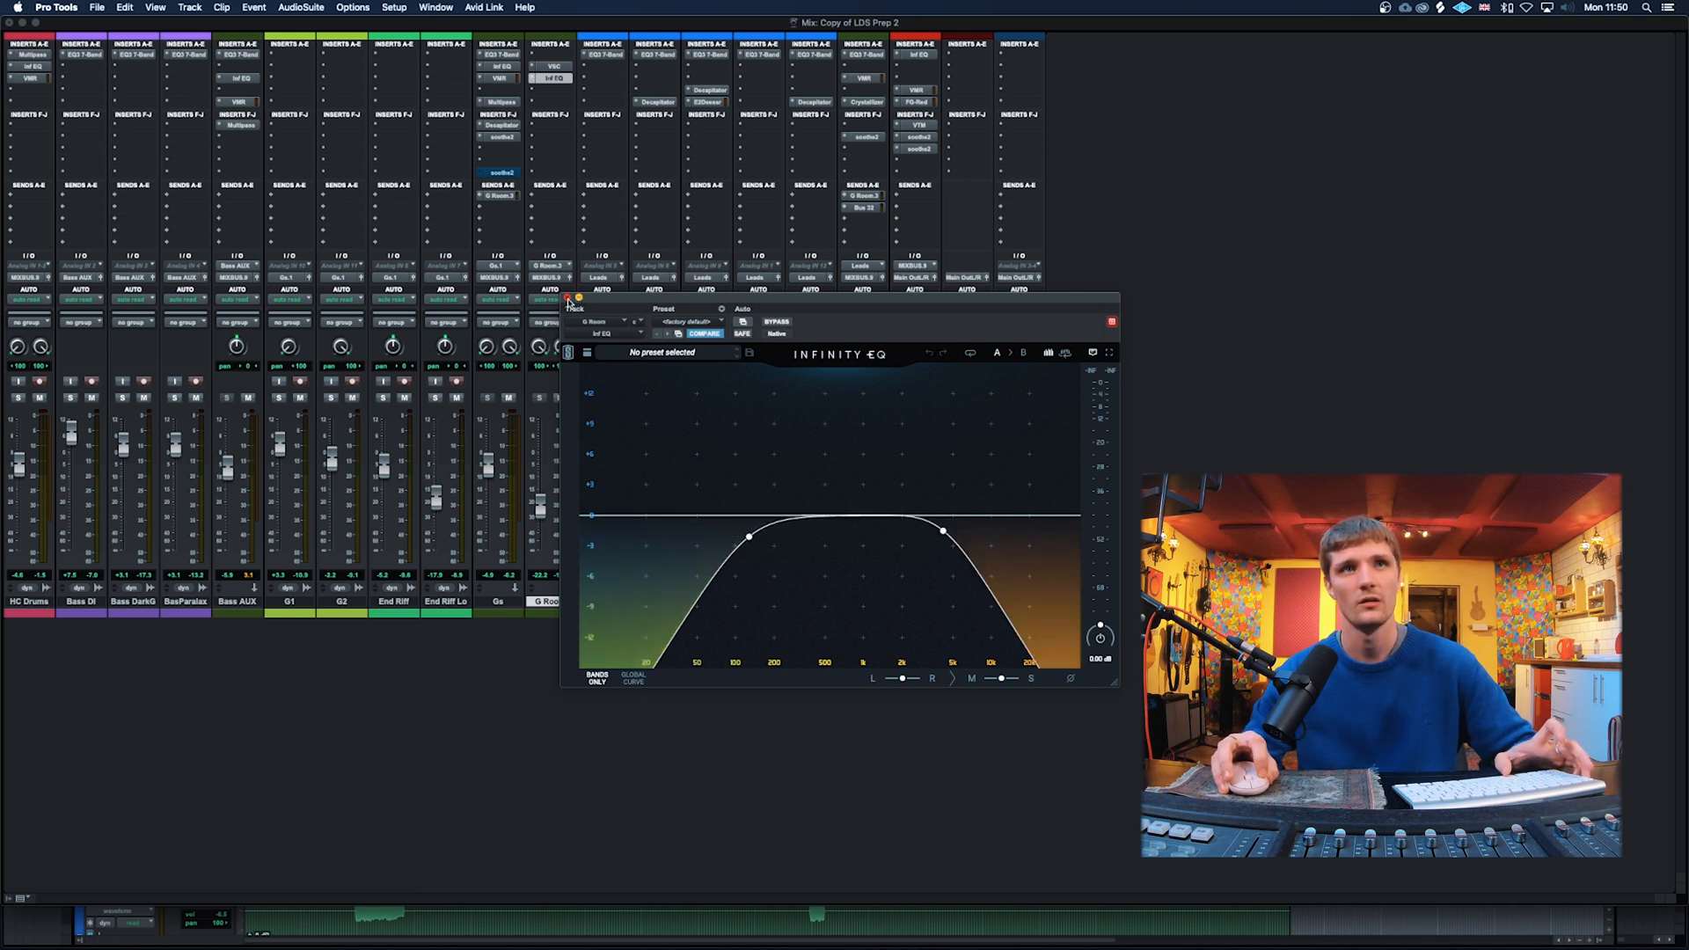
left_click(567, 299)
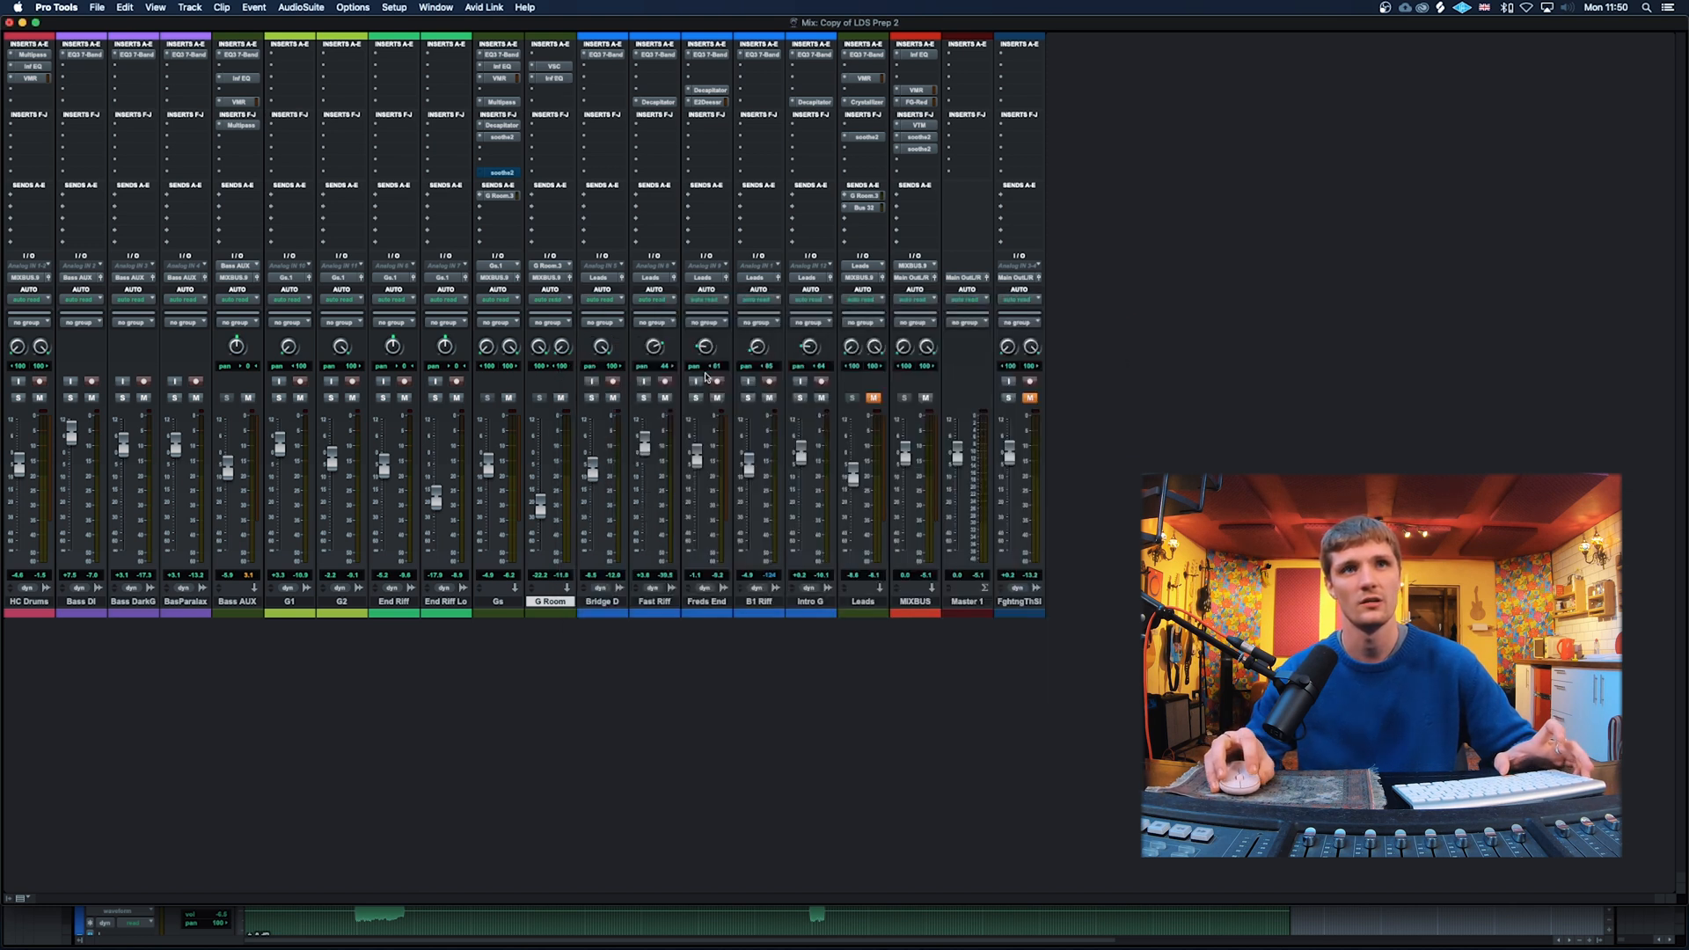
Step: Compare the mix with the G Room track muted and unmuted during playback, leaving it unmuted
left_click(560, 398)
key("space")
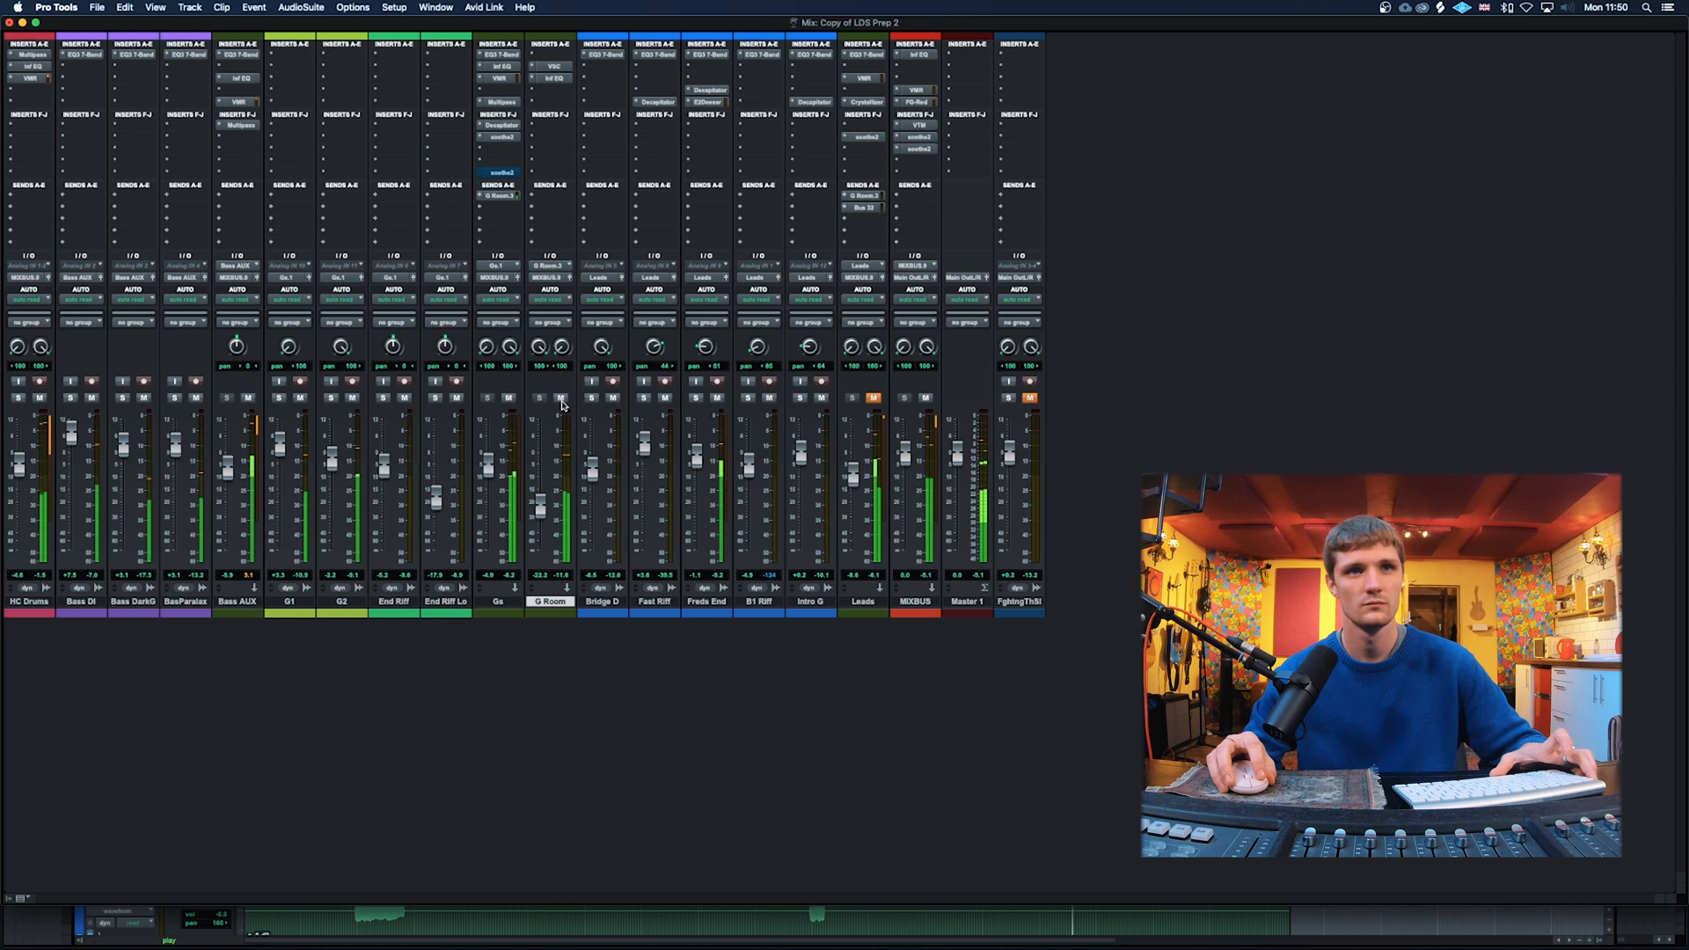
left_click(561, 399)
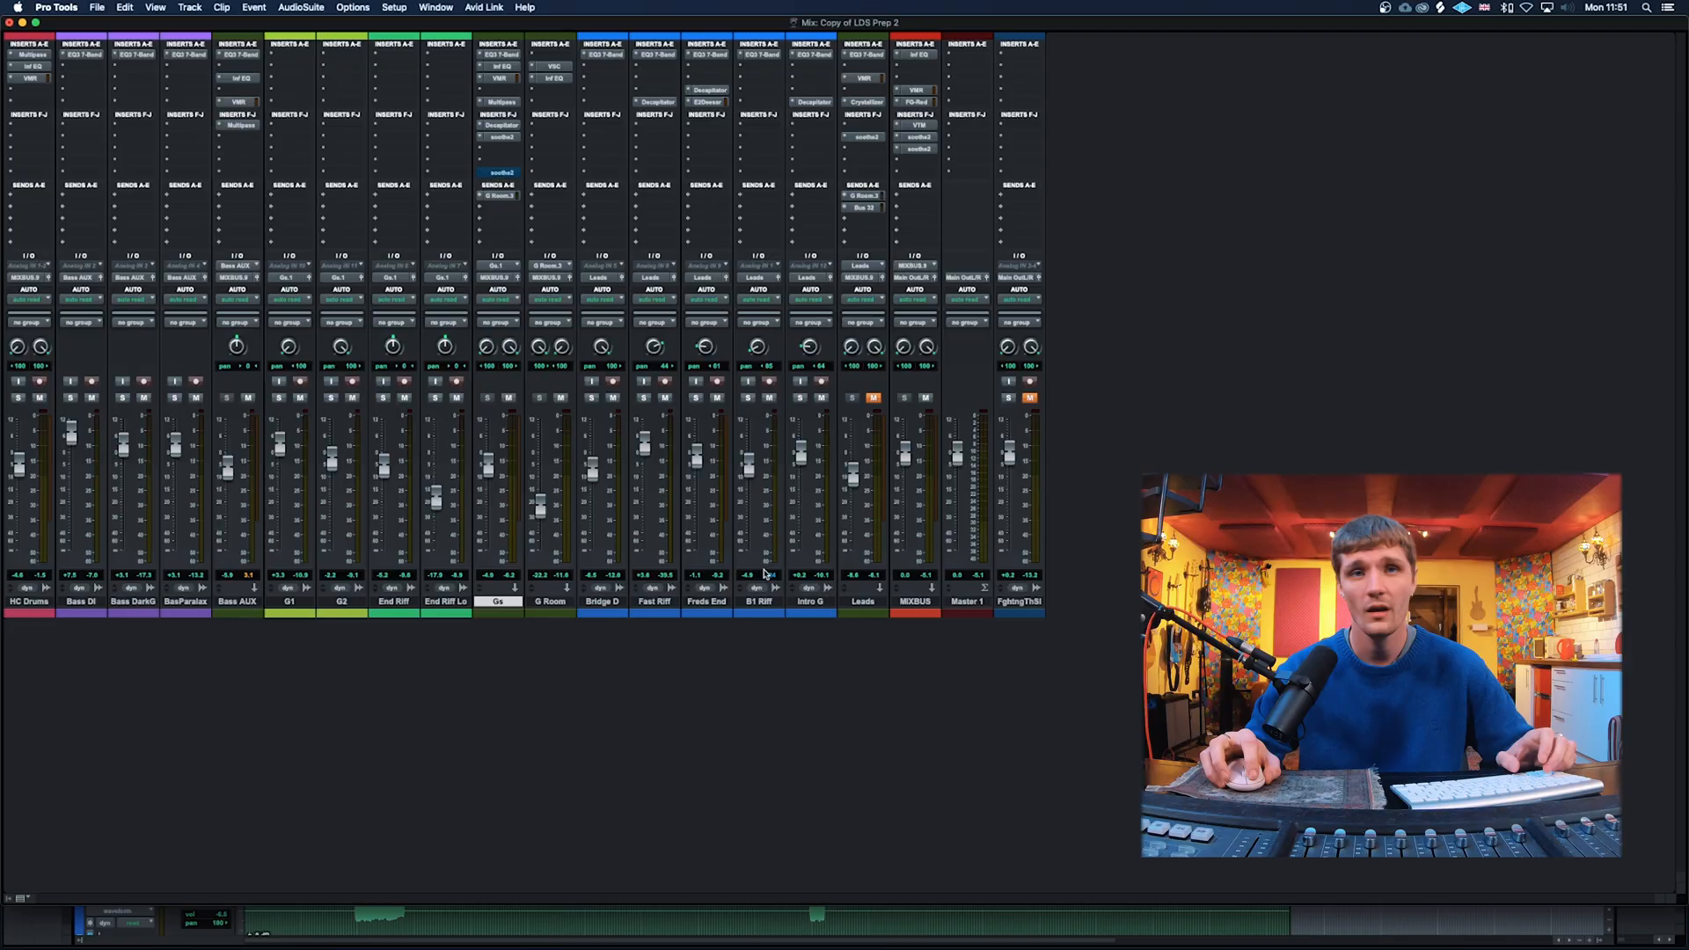
Step: Select the Leads, Bridge D and Intro G tracks in turn to point out the lead guitar group
left_click(858, 603)
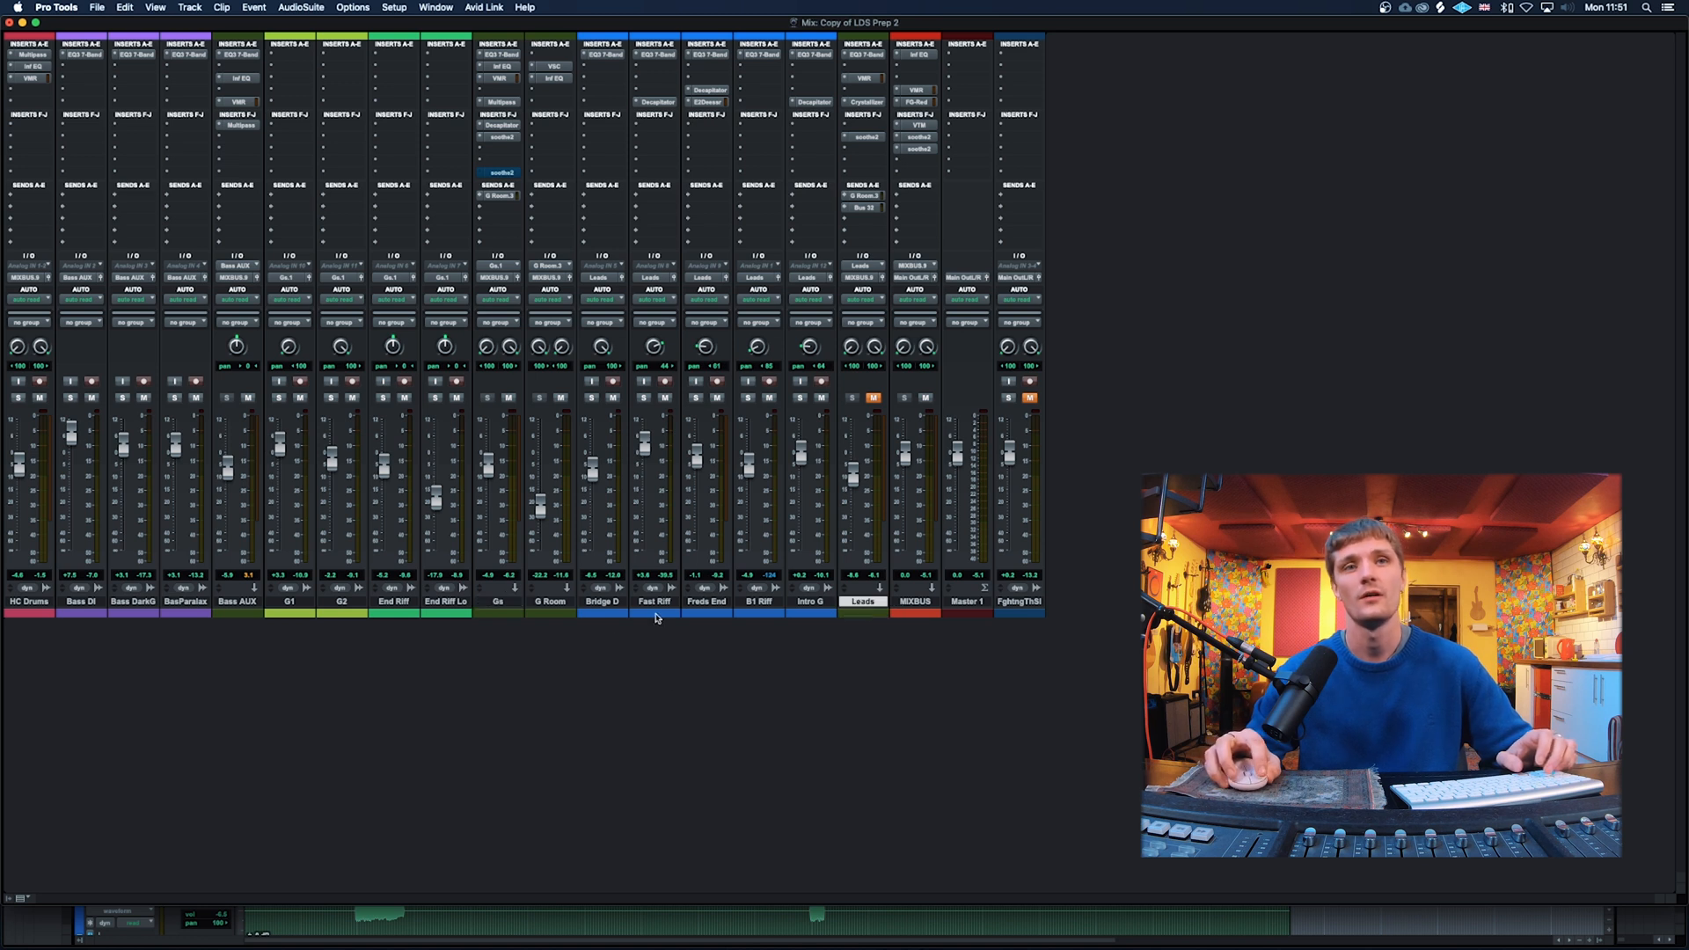
left_click(611, 604)
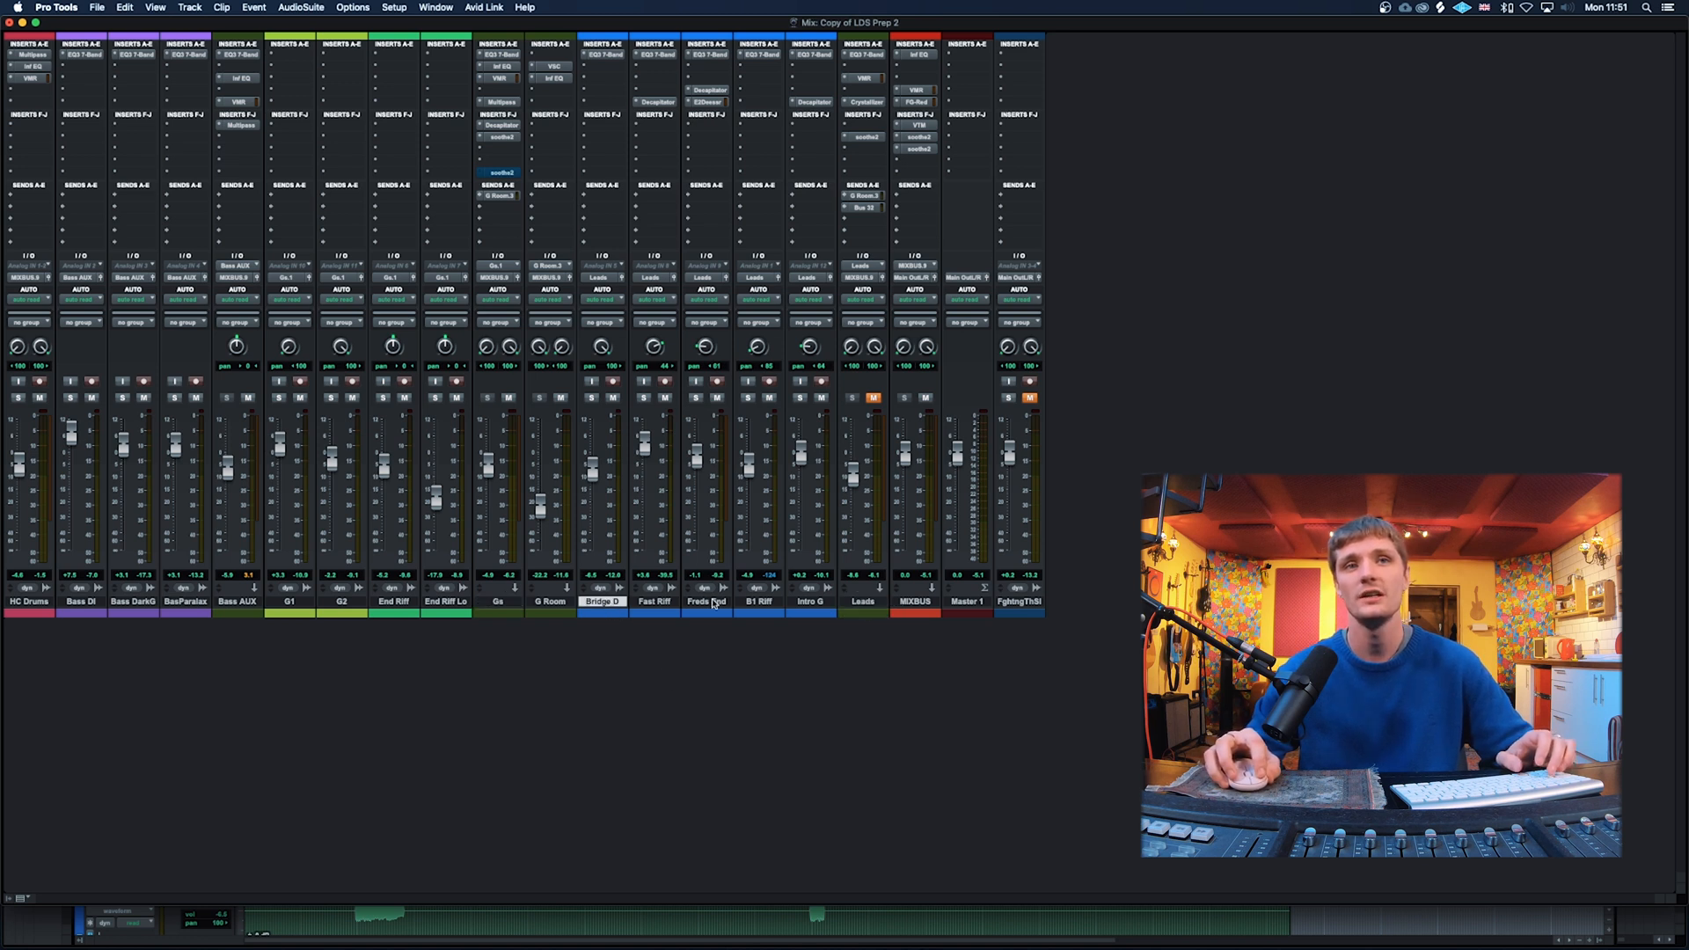
left_click(802, 602)
Step: Take the second soothe2 on the Gs track out of bypass and briefly view its settings
right_click(499, 174)
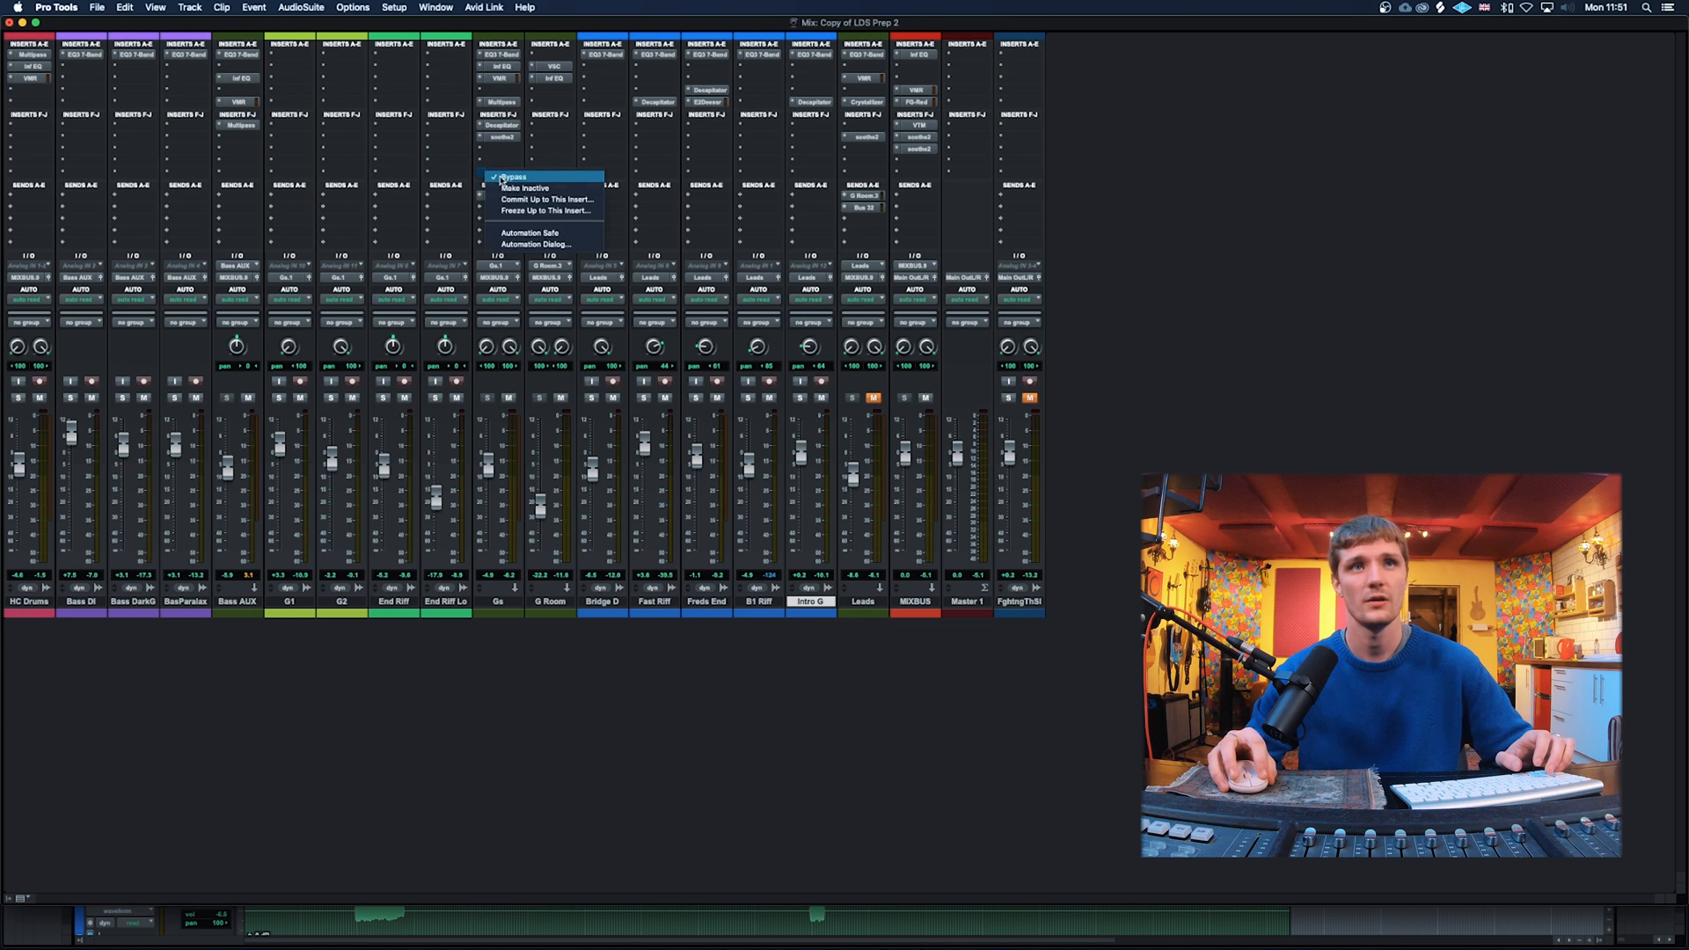
left_click(501, 178)
left_click(500, 173)
left_click_drag(804, 302, 634, 264)
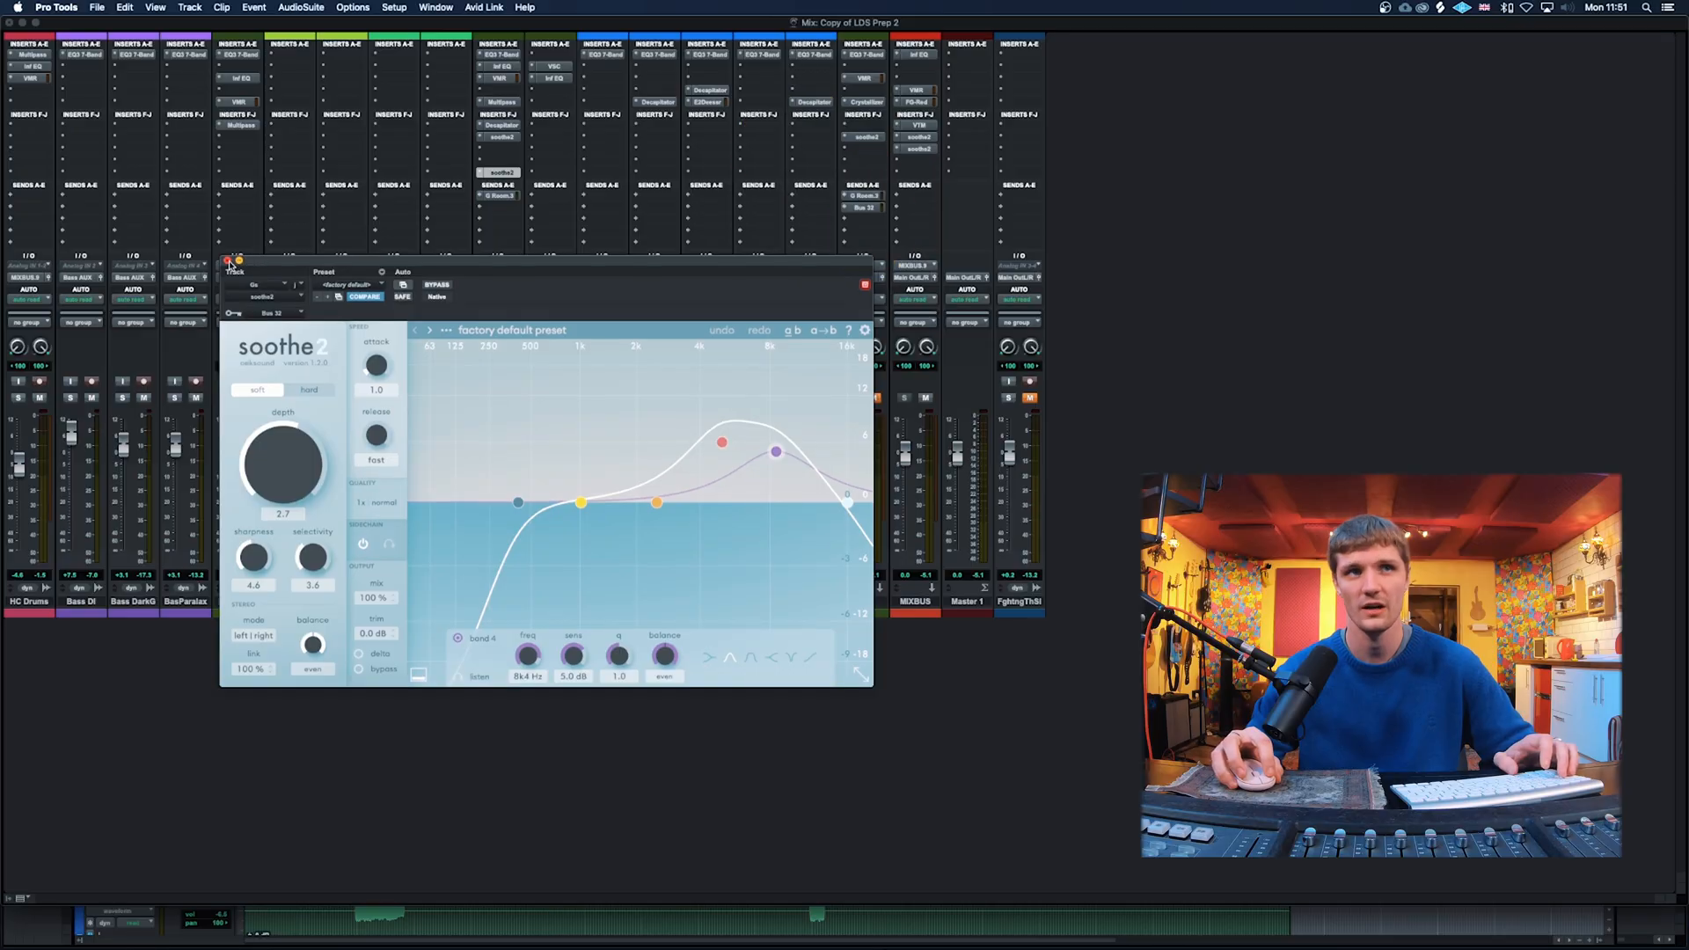
left_click(229, 261)
Step: Select and unmute the Leads track, and check its Bus 32 send feeding the soothe2 sidechain
left_click(863, 601)
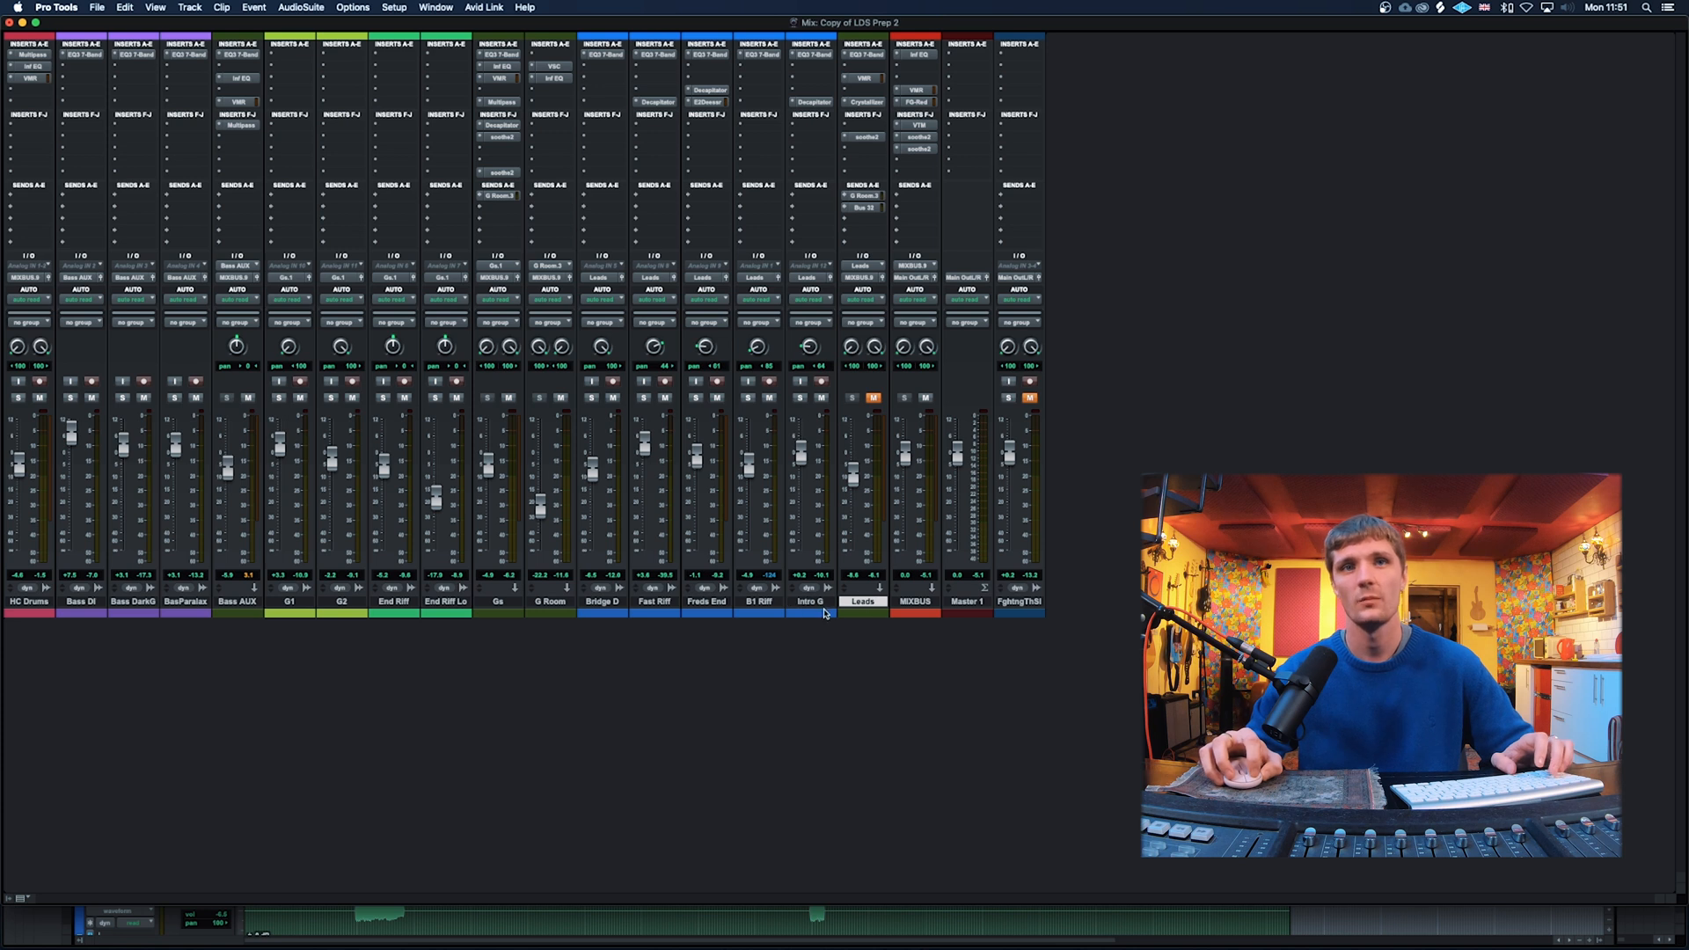
left_click(874, 398)
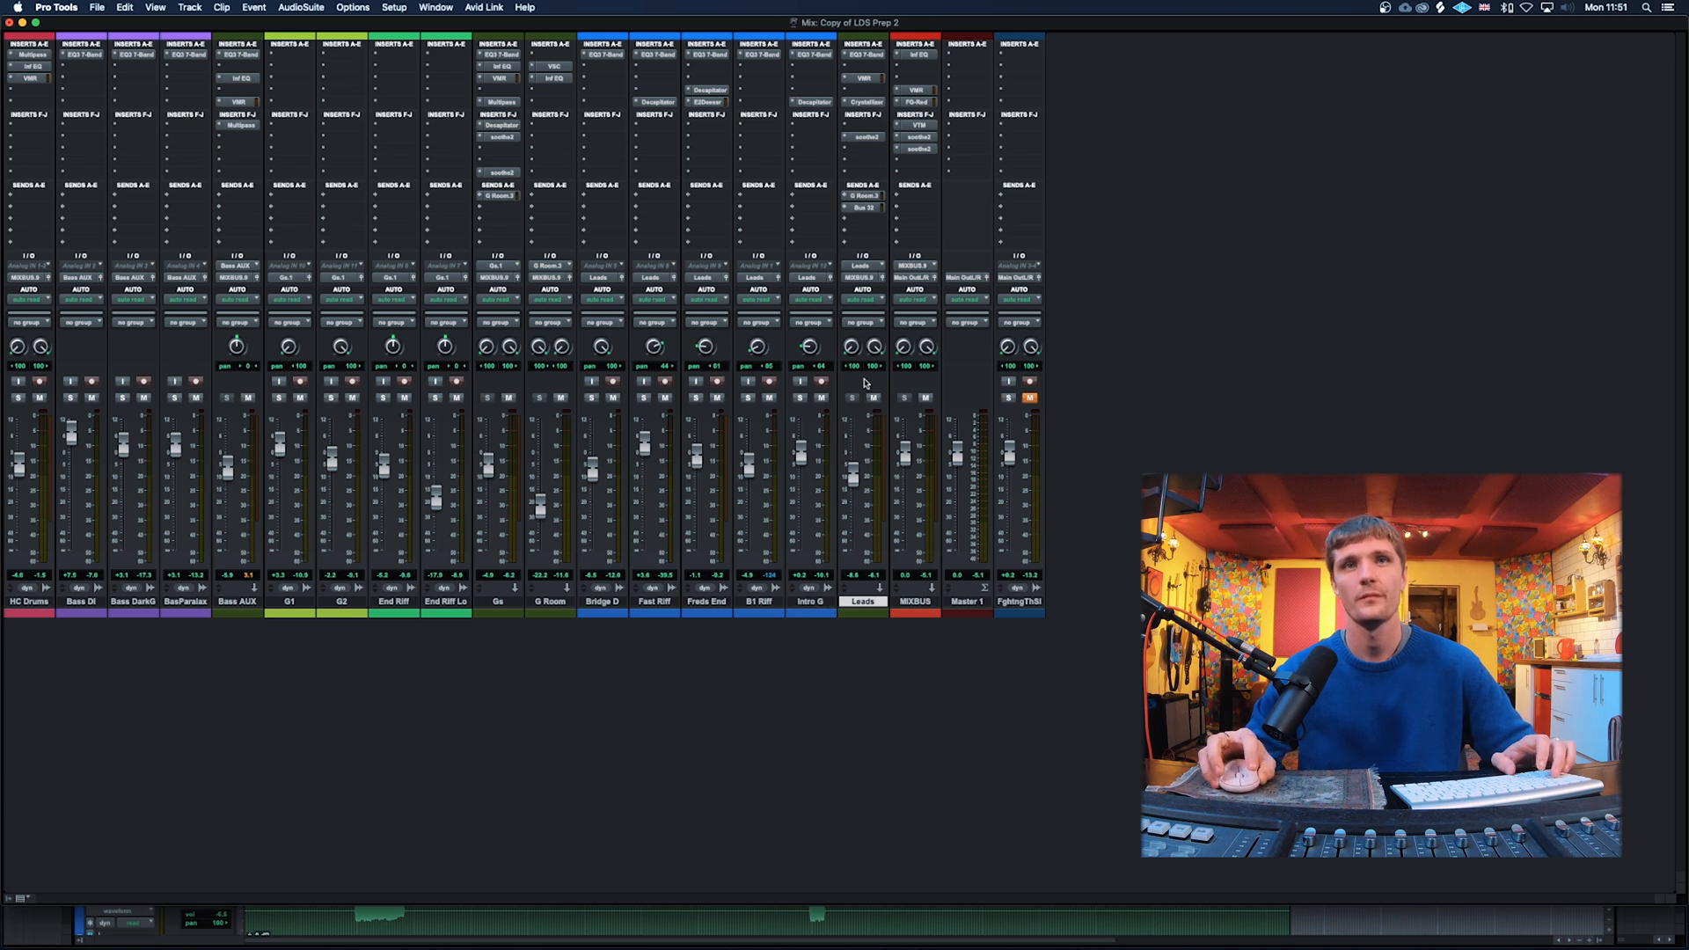
left_click(866, 209)
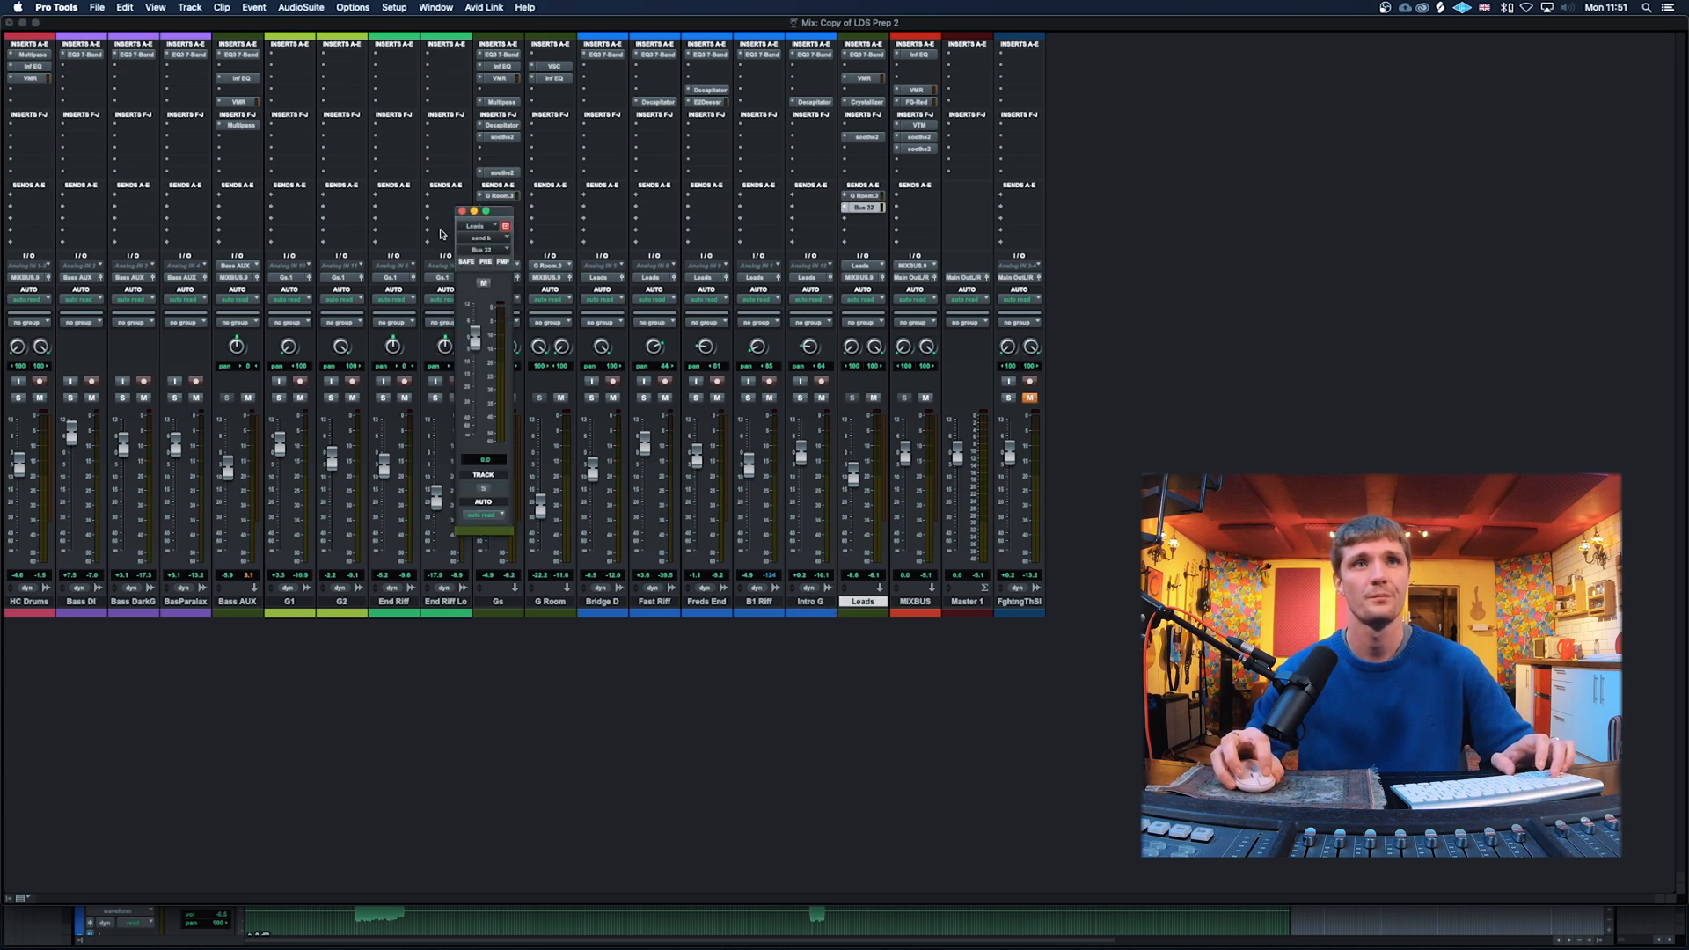
left_click(462, 212)
left_click(507, 204)
left_click(461, 218)
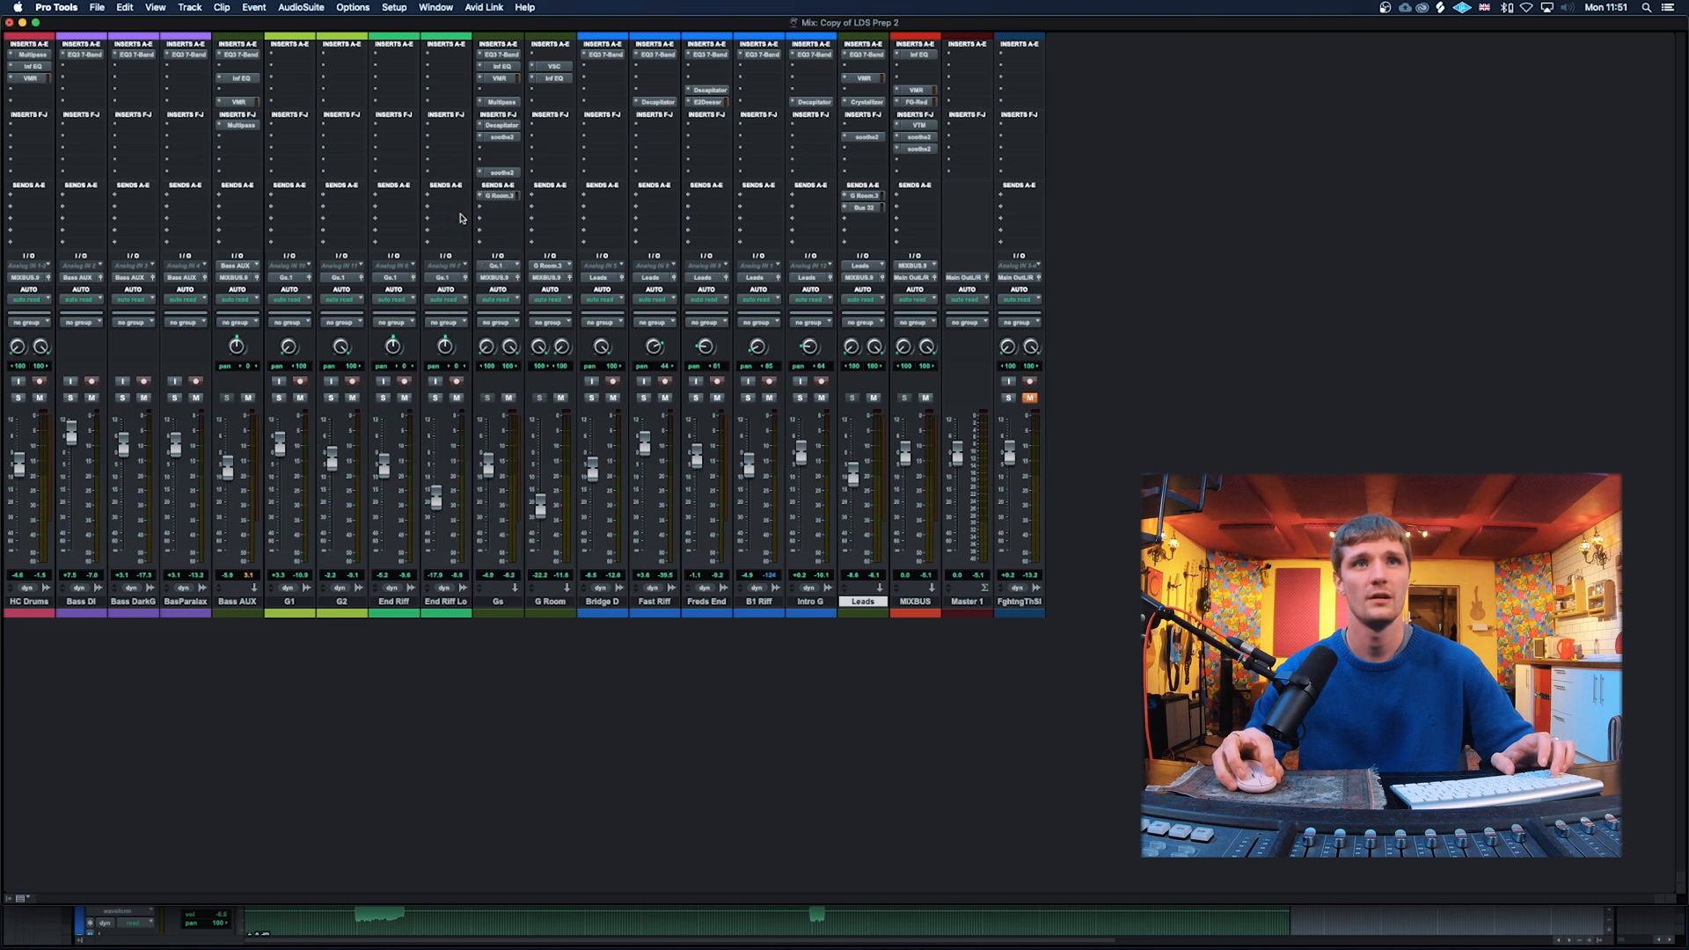
Step: Examine the second soothe2 on the Gs track, including its sidechain key input and sensitivity curve, alongside the Leads track
left_click(500, 173)
mouse_move(449, 270)
left_mouse_down()
mouse_move(422, 267)
mouse_move(455, 372)
mouse_move(1056, 384)
mouse_move(516, 362)
mouse_move(358, 324)
mouse_move(432, 243)
left_mouse_up()
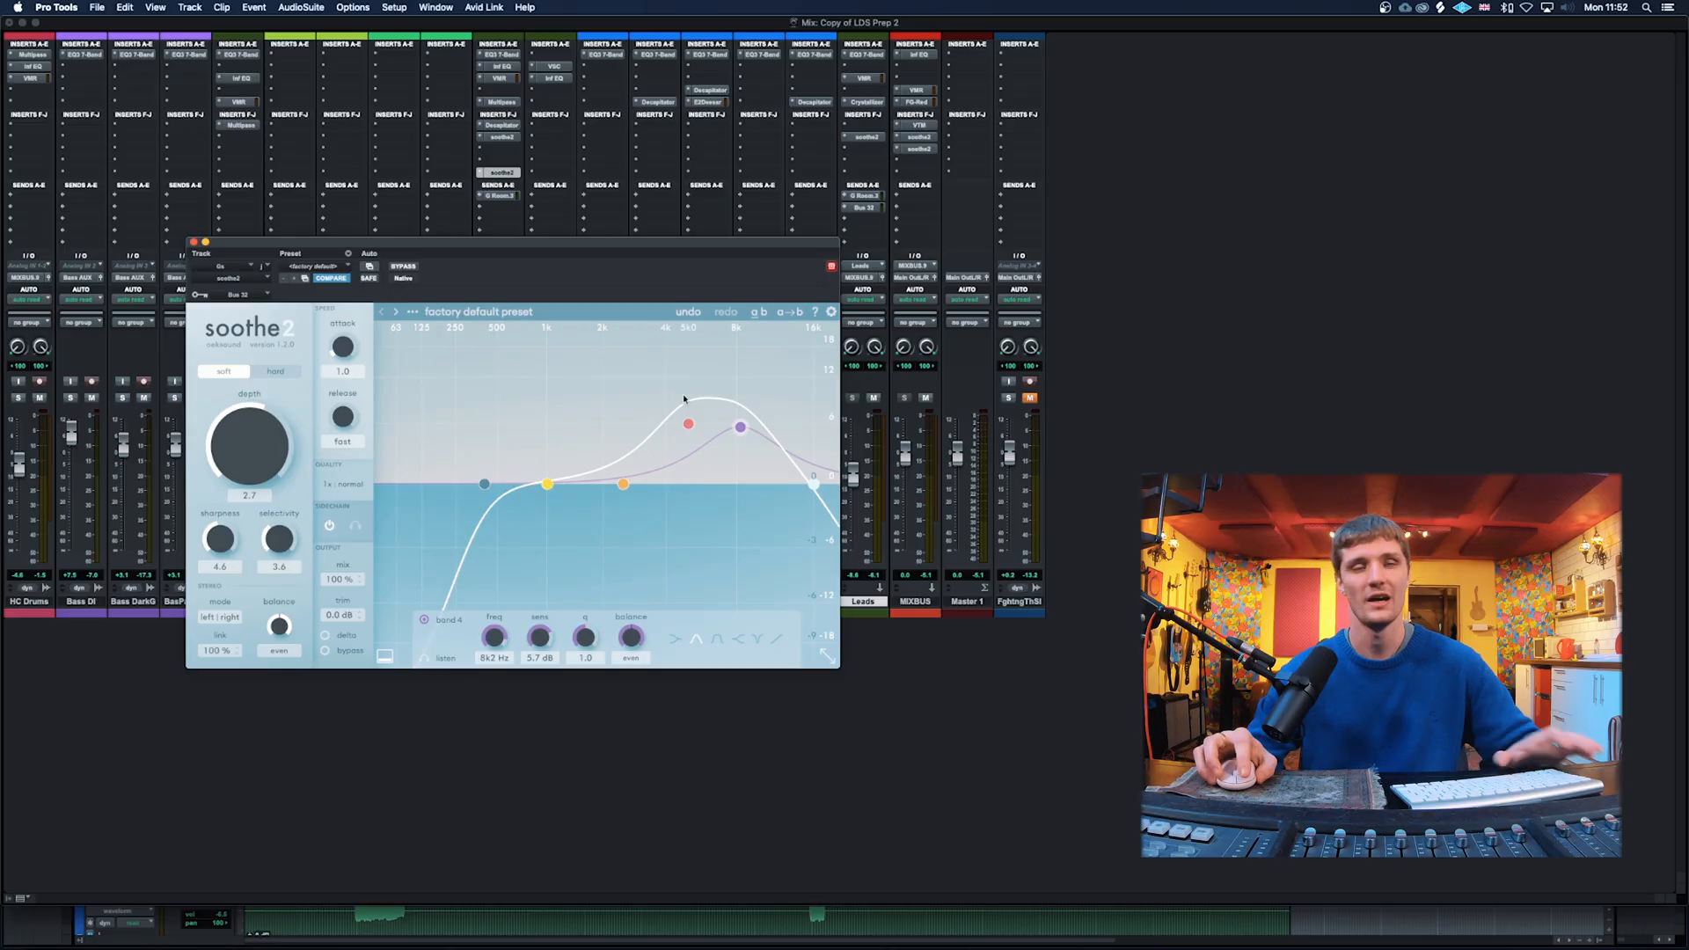
left_click_drag(379, 245, 288, 299)
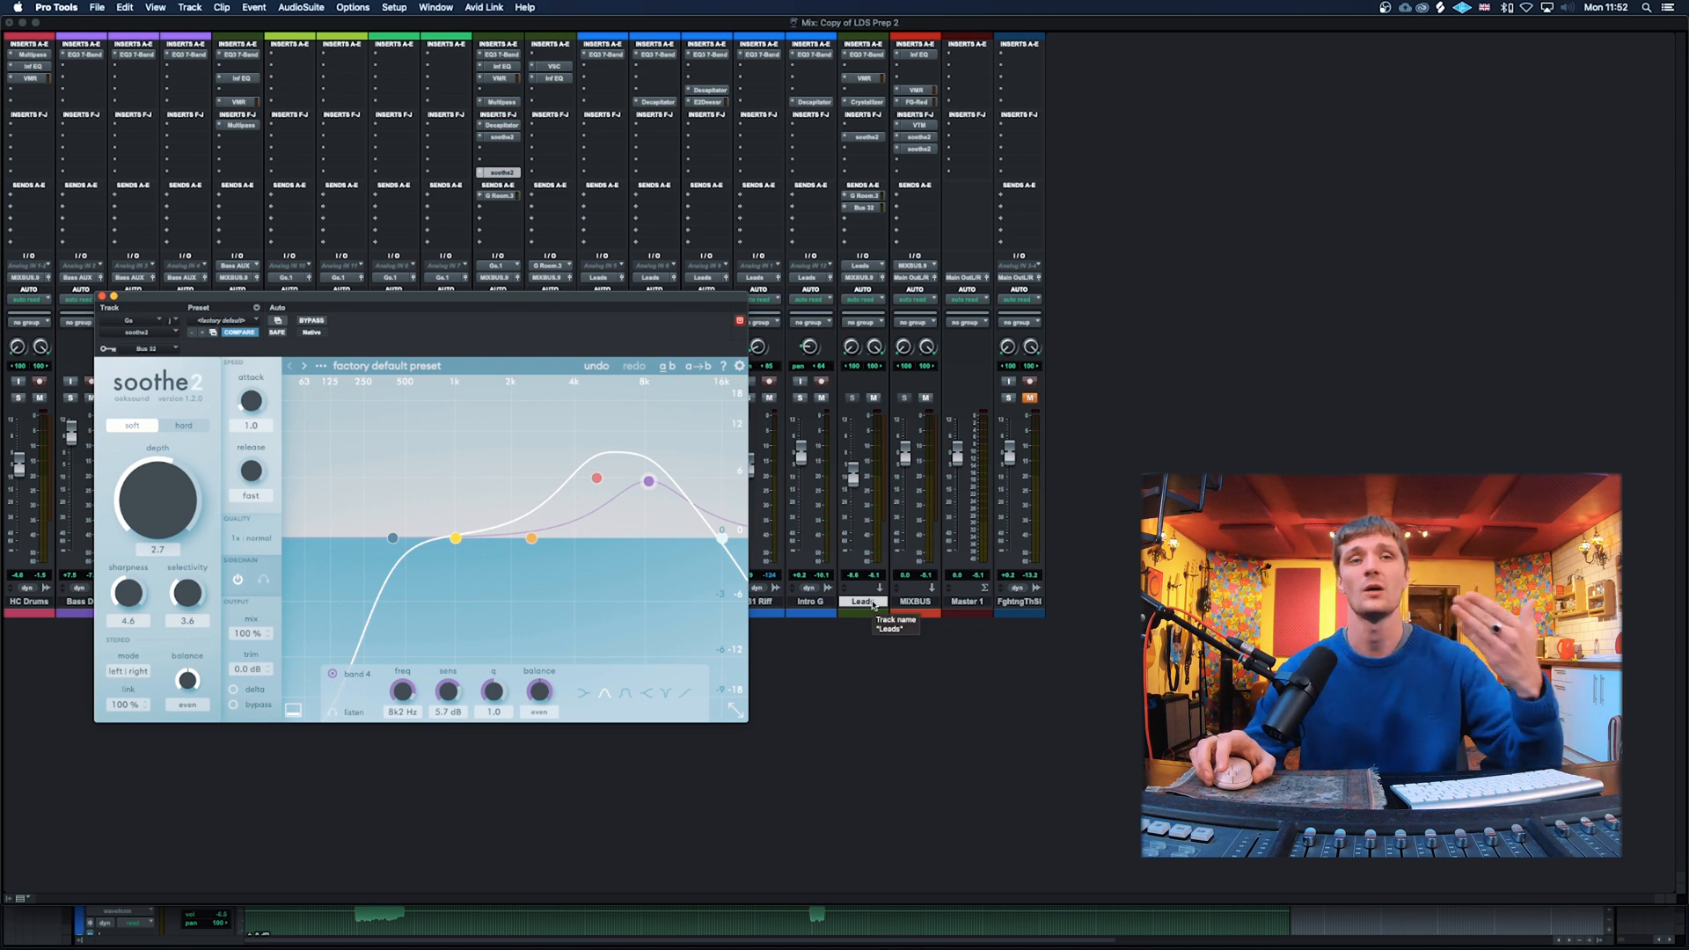
left_click_drag(429, 308, 415, 401)
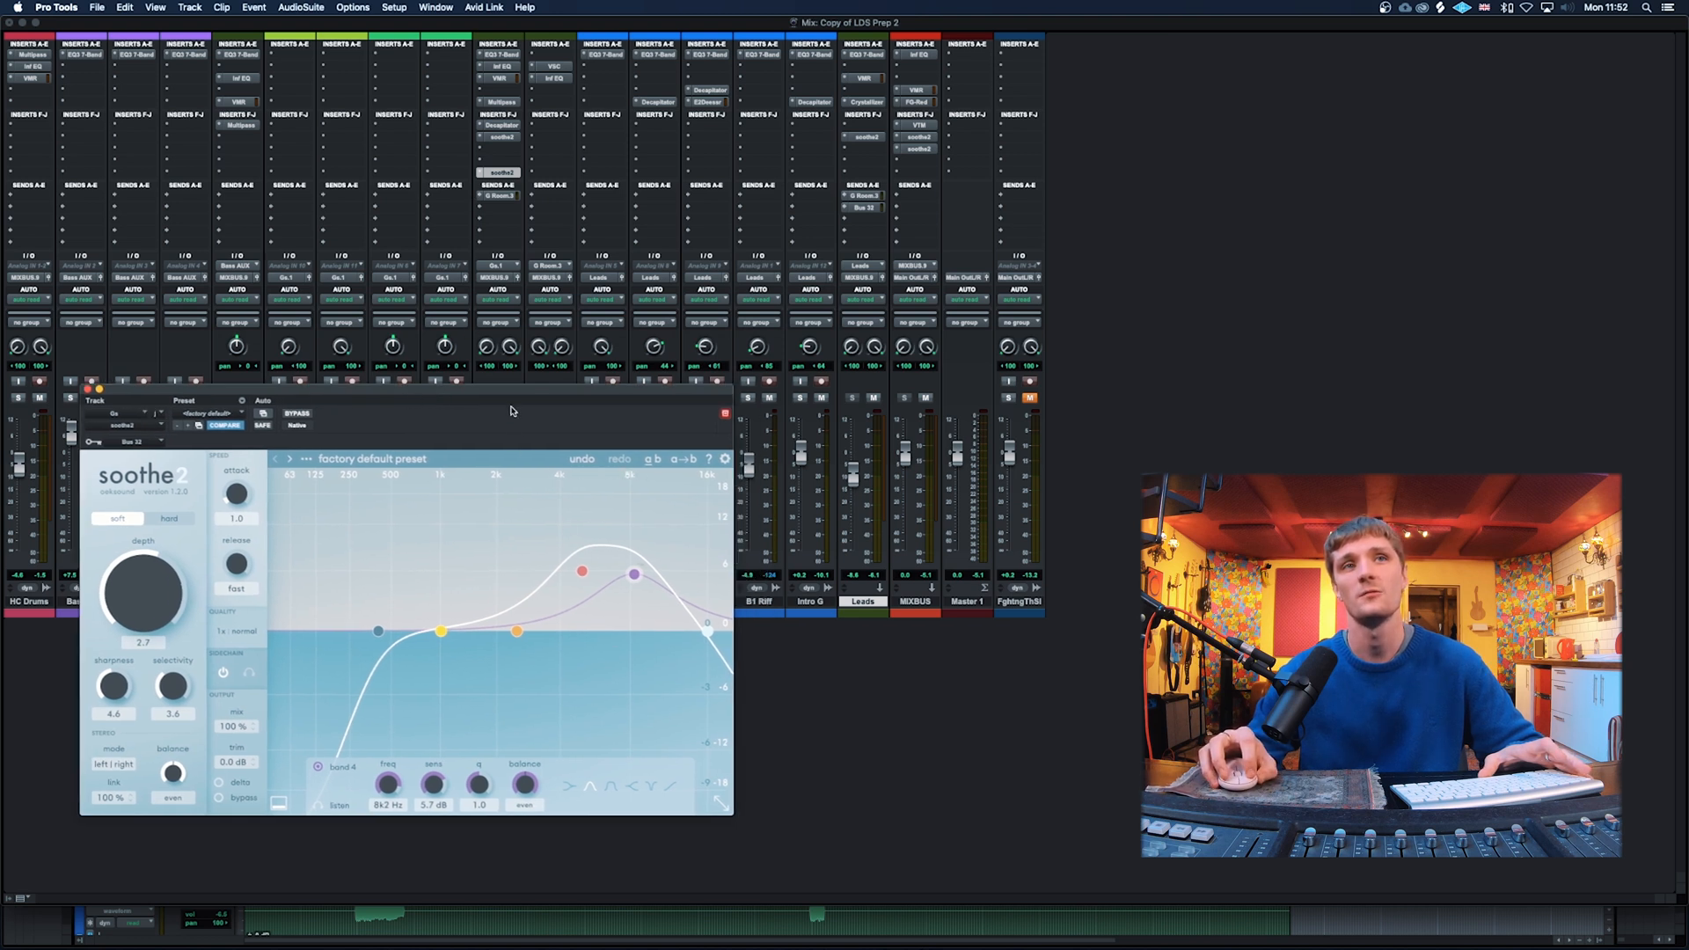
left_click_drag(95, 401, 114, 385)
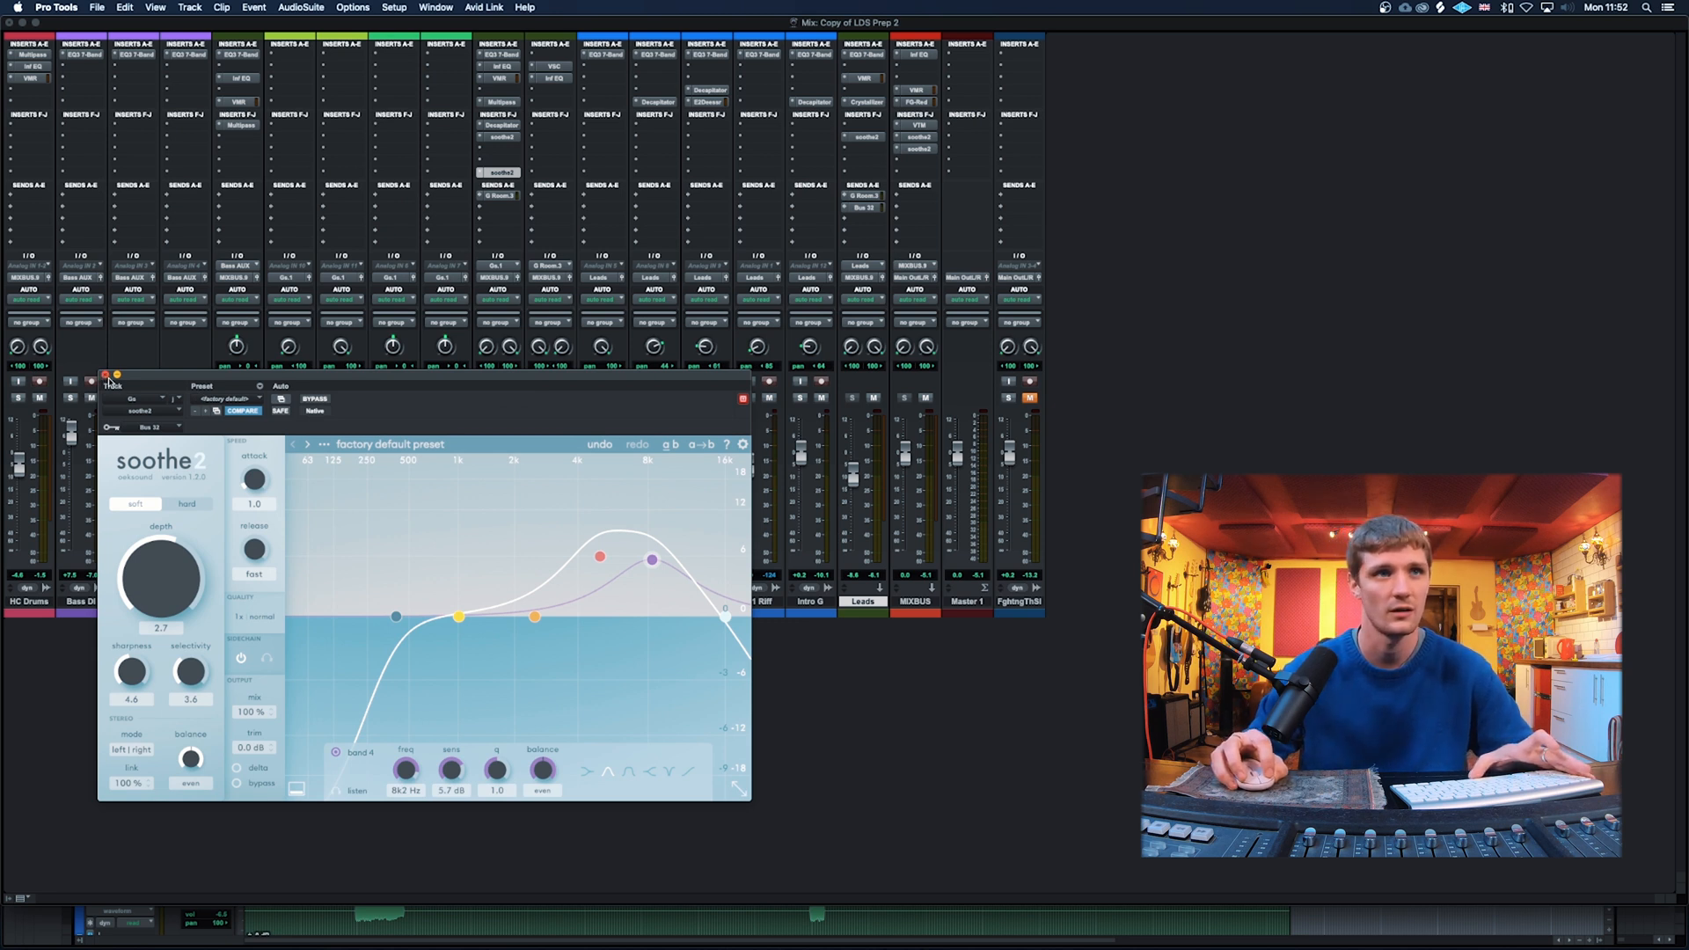
Step: Compare the sidechained soothe2 on the Gs track bypassed and active during playback, leaving it active and closing its window
left_click(315, 400)
key("space")
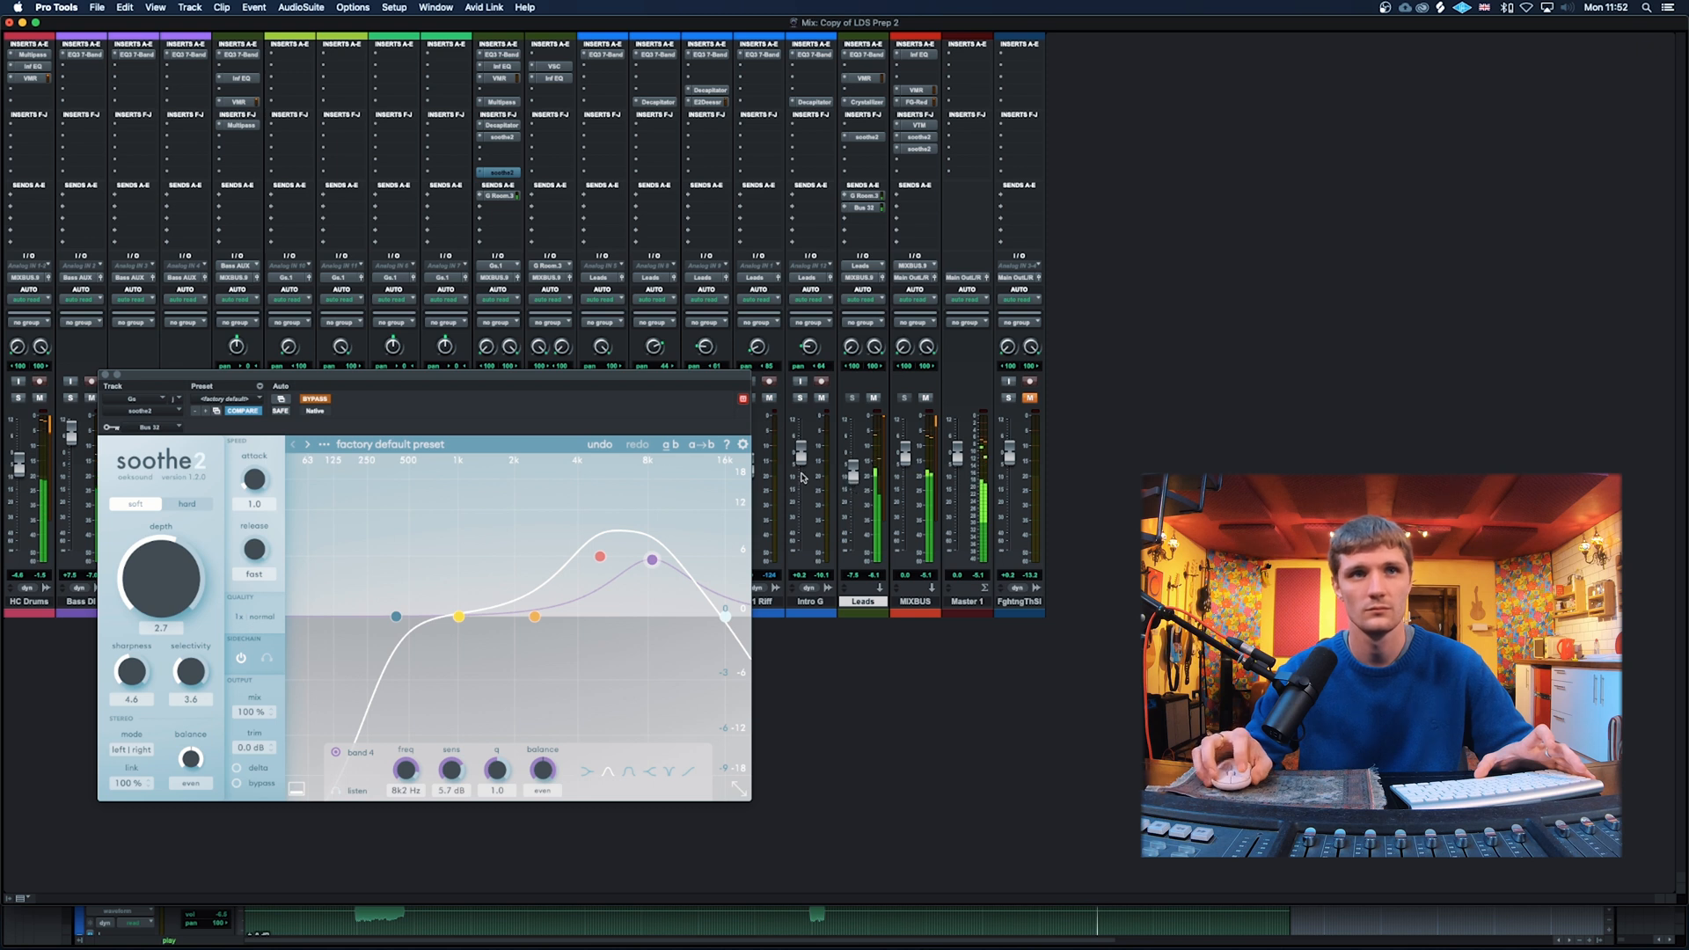
left_click(318, 401)
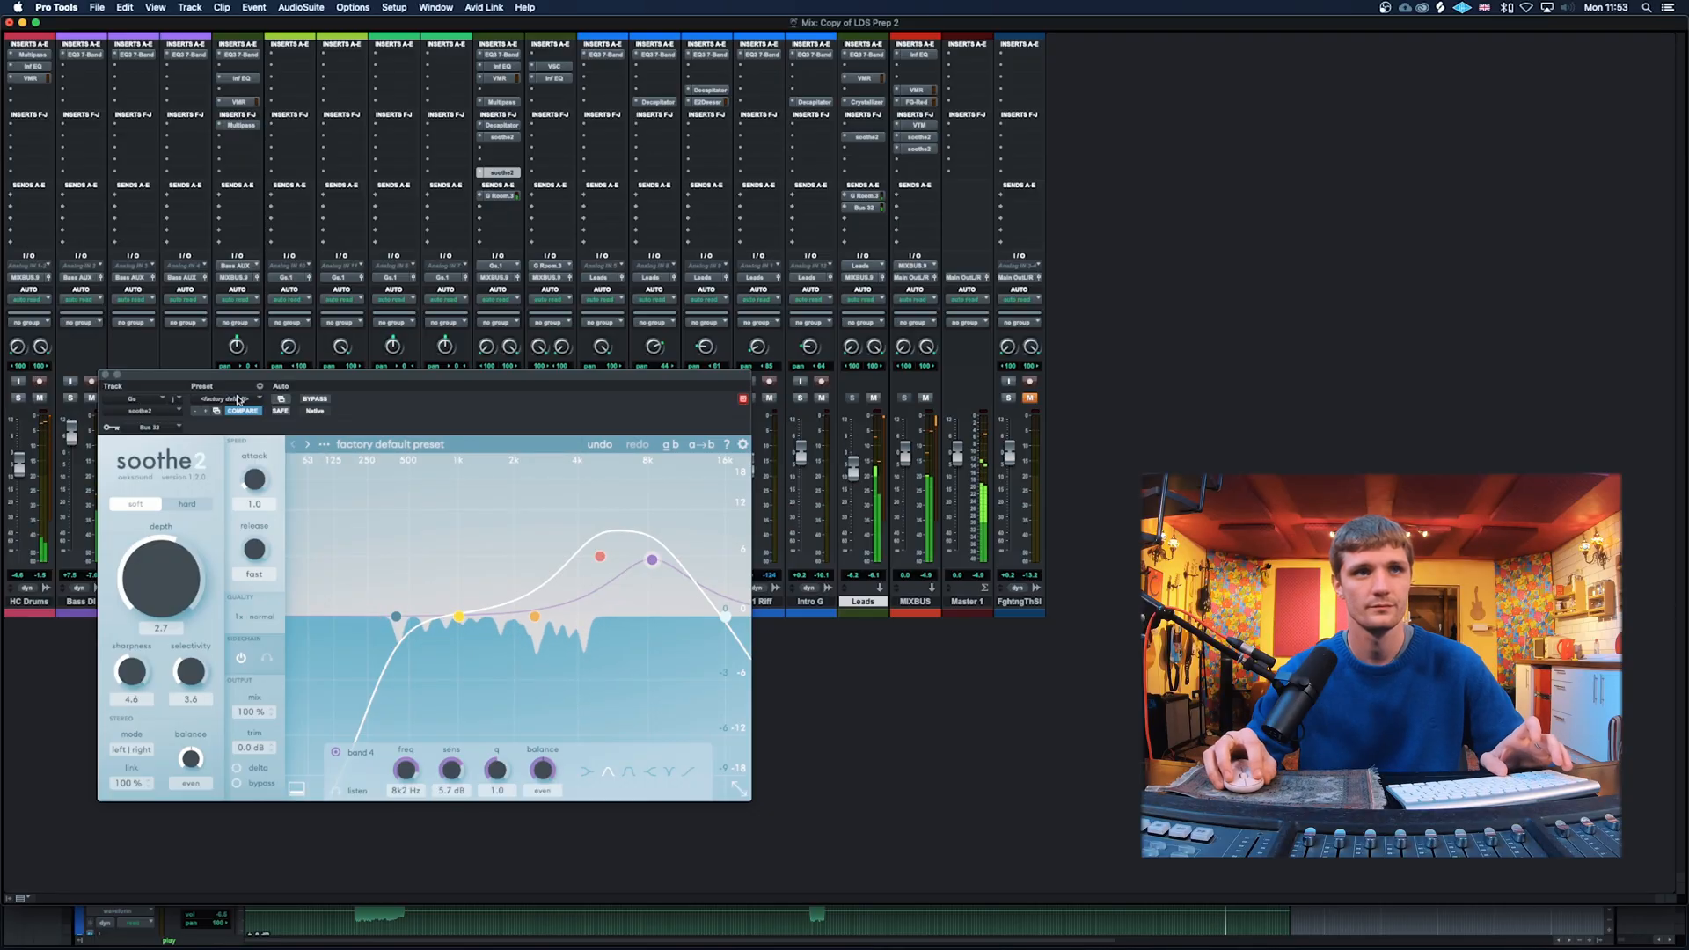
key("space")
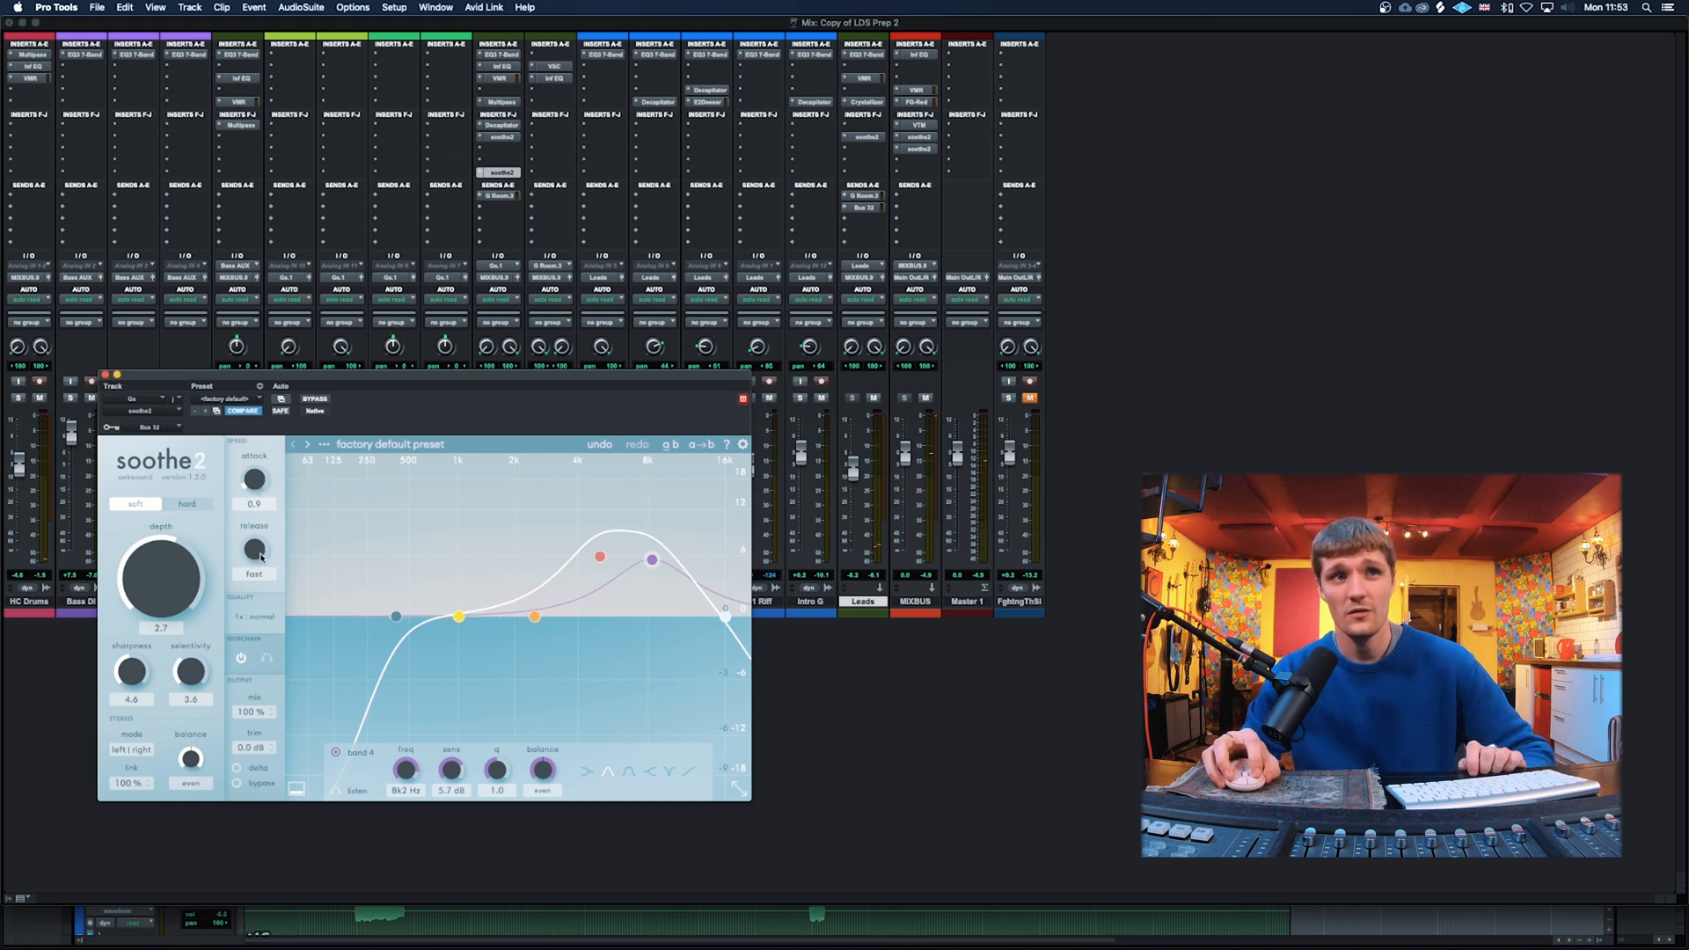
left_click_drag(467, 377, 610, 393)
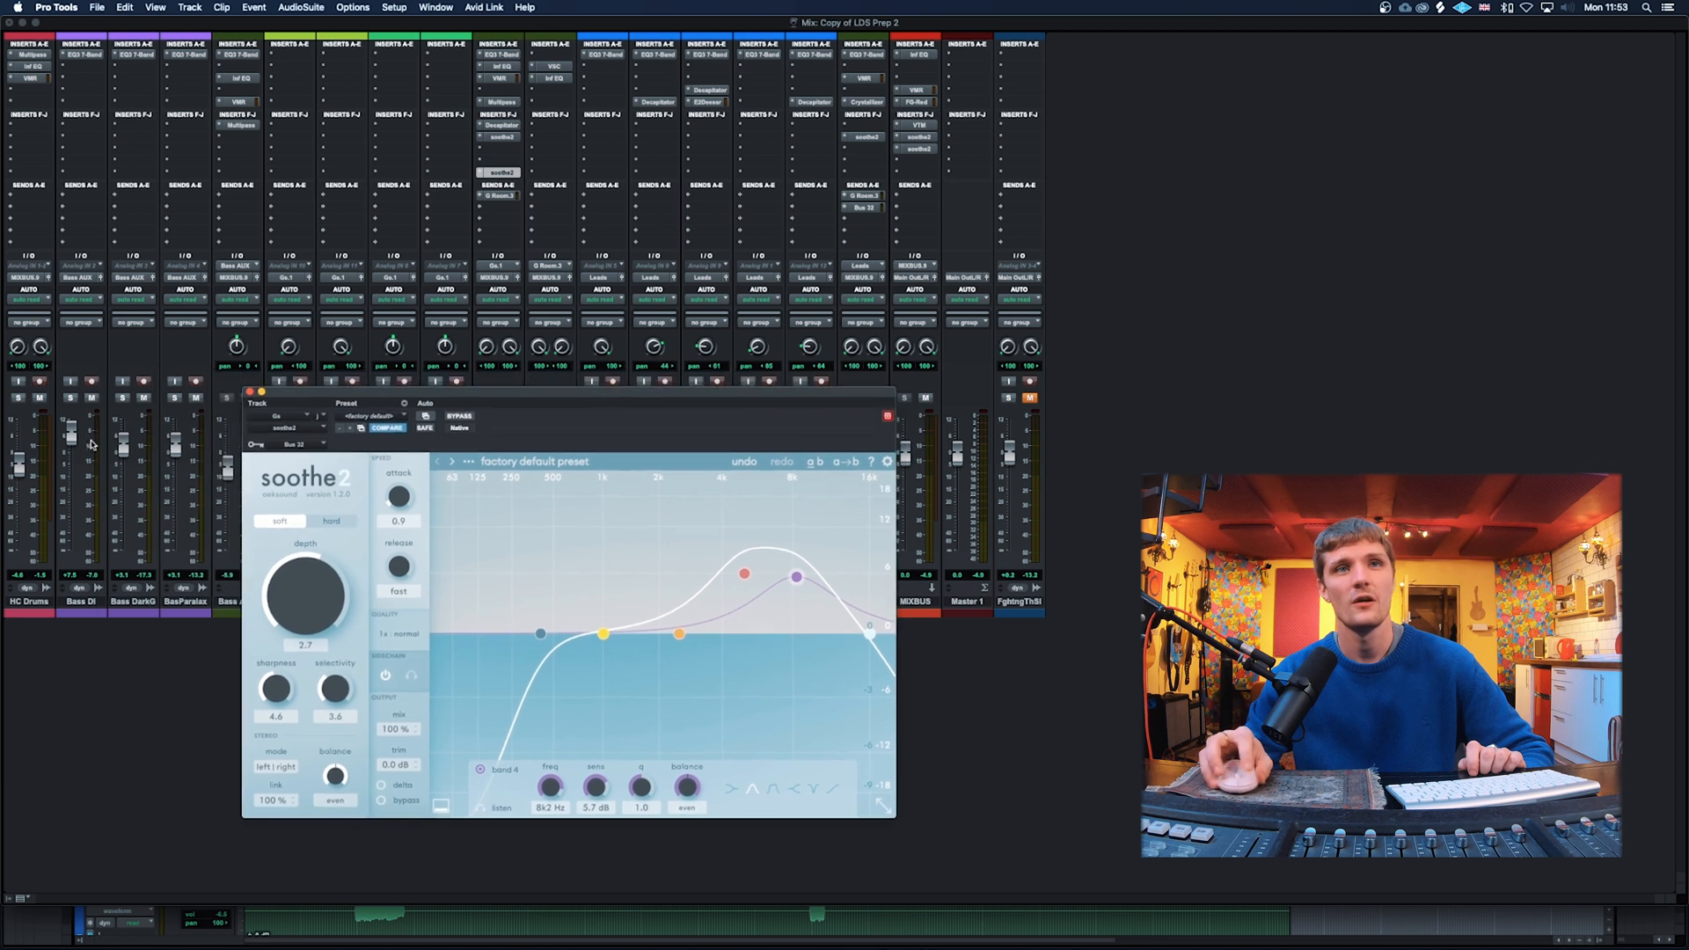
left_click(249, 392)
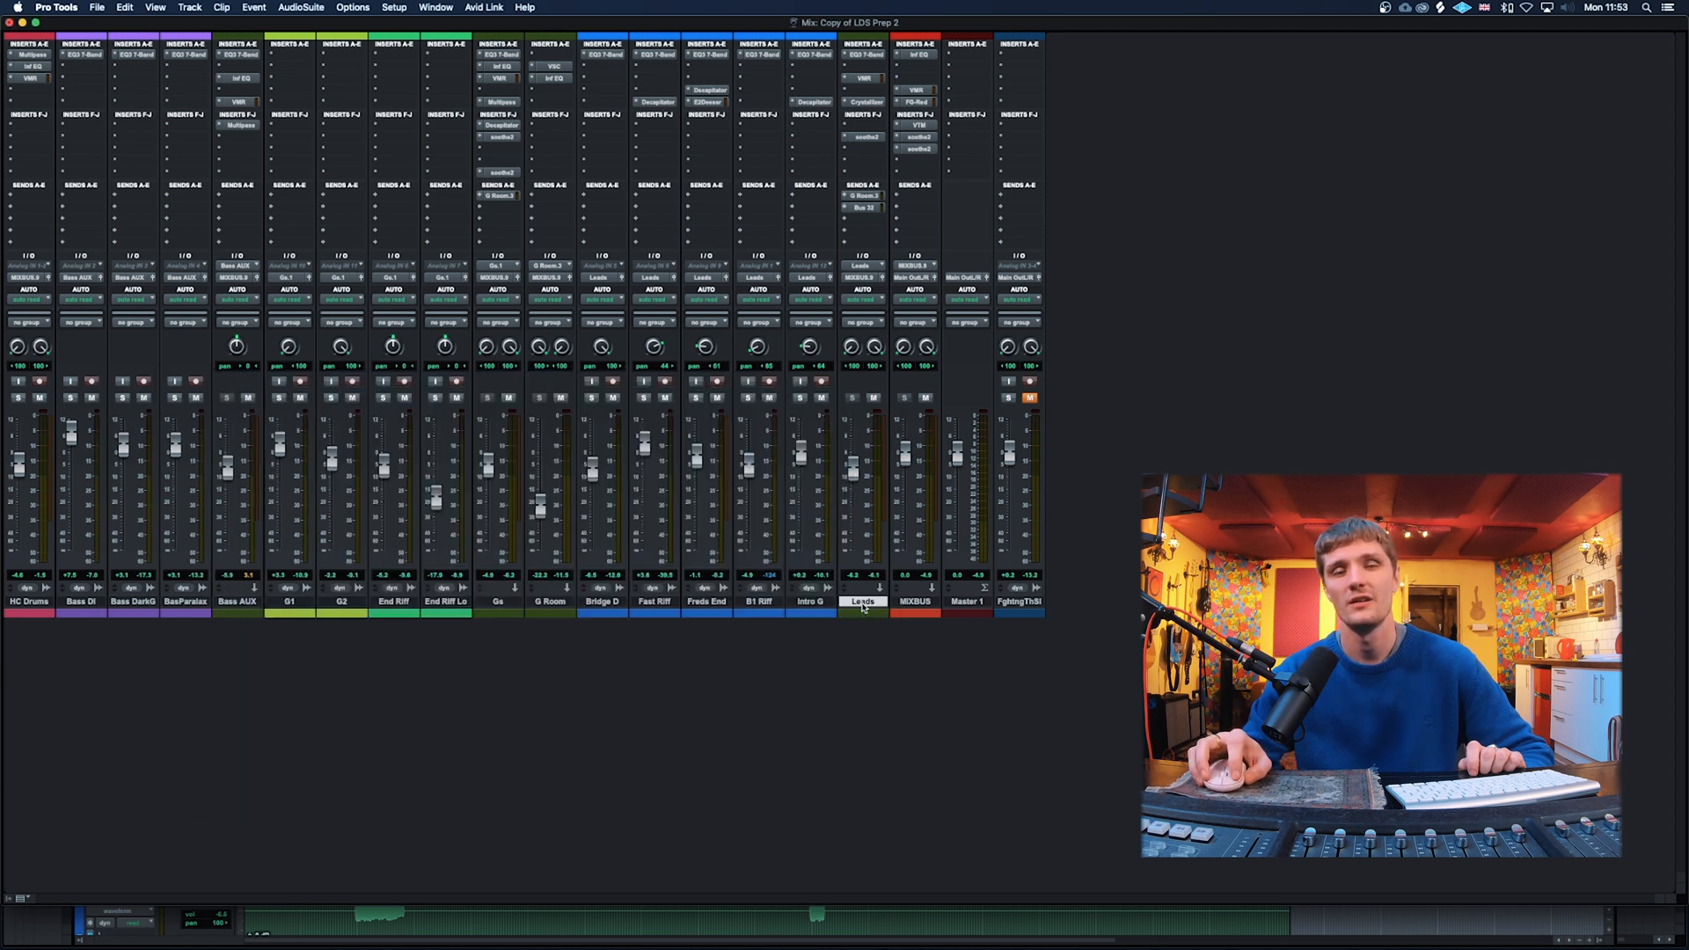